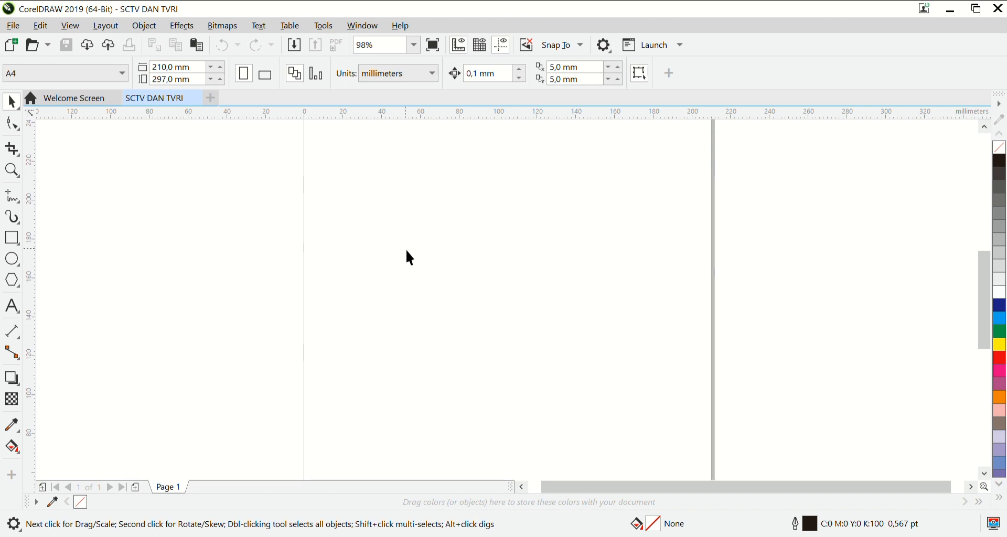
Add the artistic text "SCTV" near the middle of the page and set its font to Eras Bold ITC.
click(13, 307)
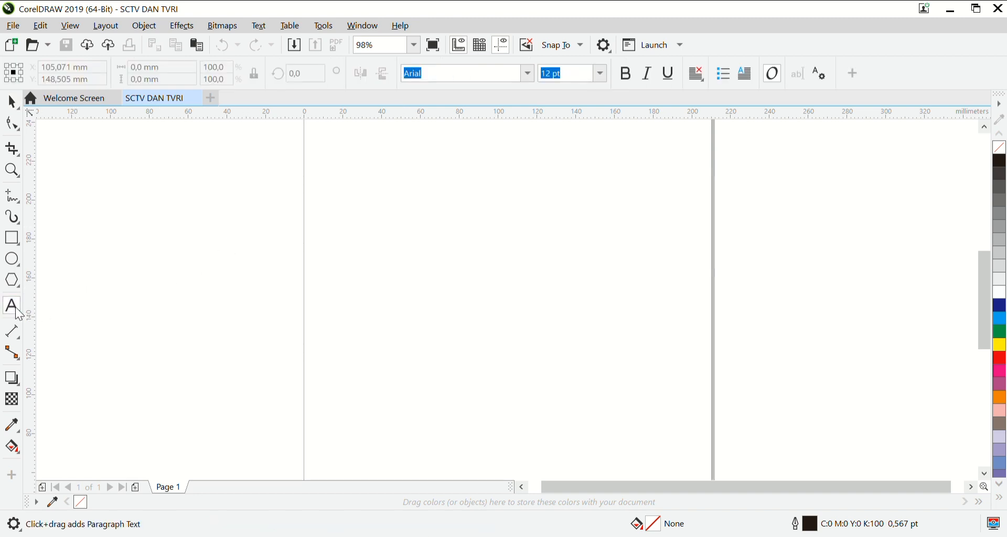
click(414, 274)
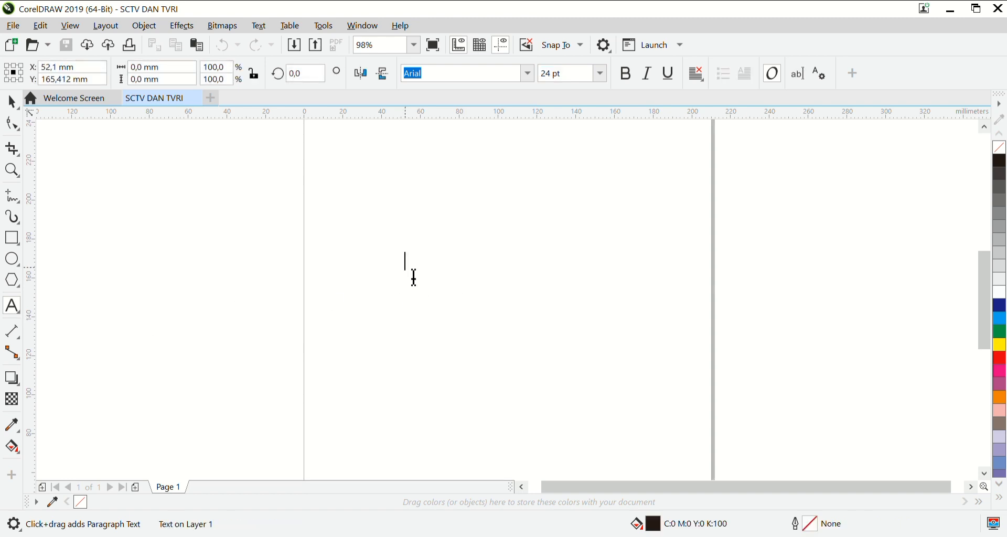
text(SCTV)
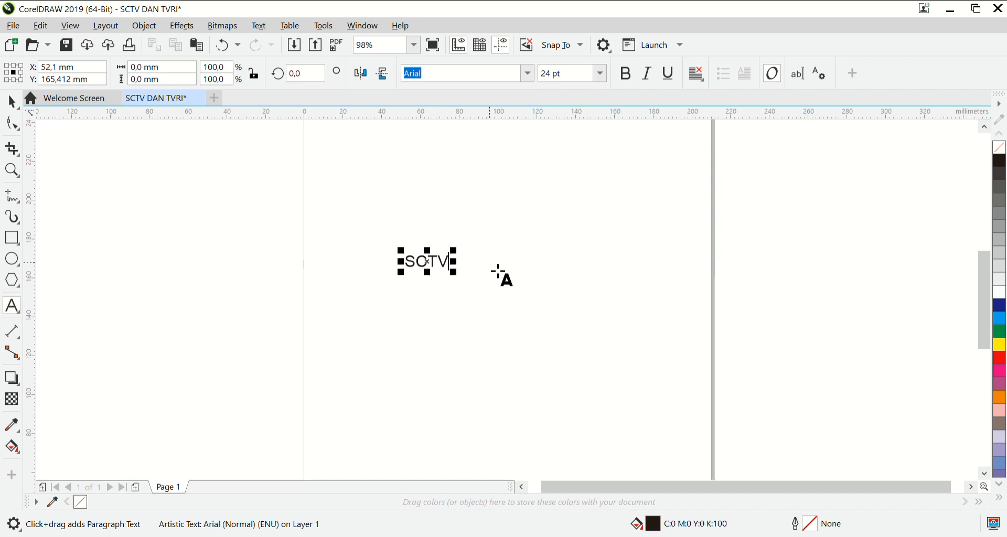
key(shift+Left)
key(shift+Left)
key(shift+Left)
key(shift+Left)
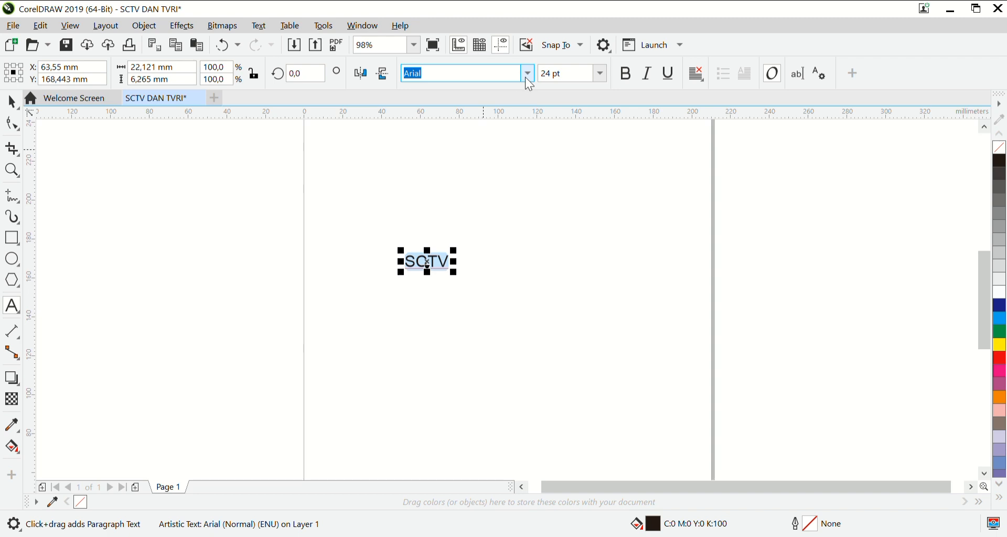
click(524, 117)
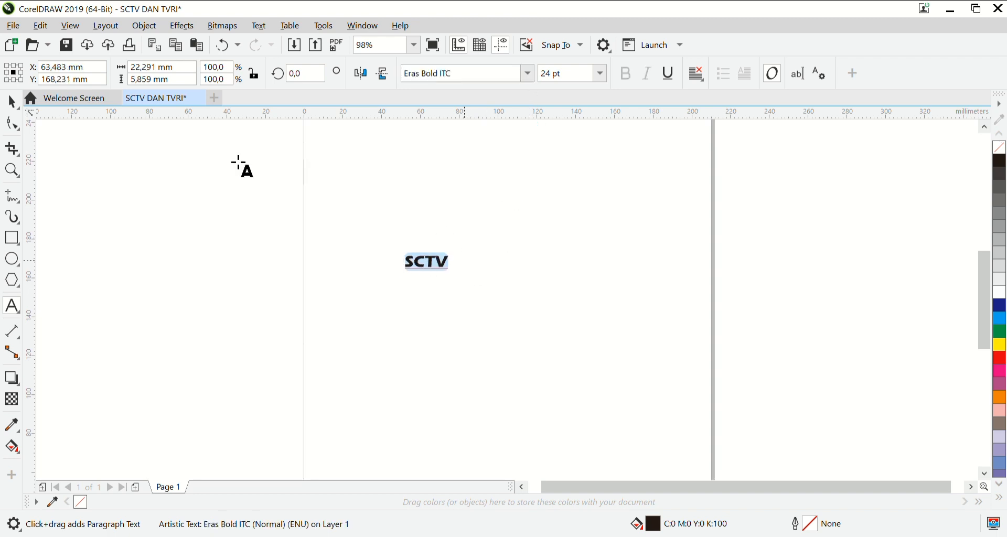
Enlarge the SCTV text proportionally to about 144 mm wide and slightly tighten the spacing between its letters.
click(12, 102)
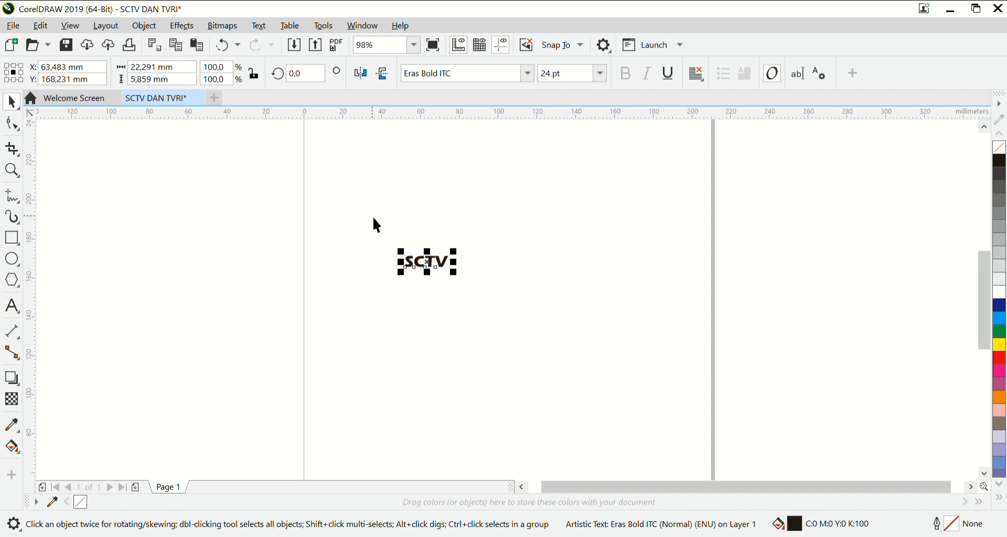
drag(457, 274, 698, 467)
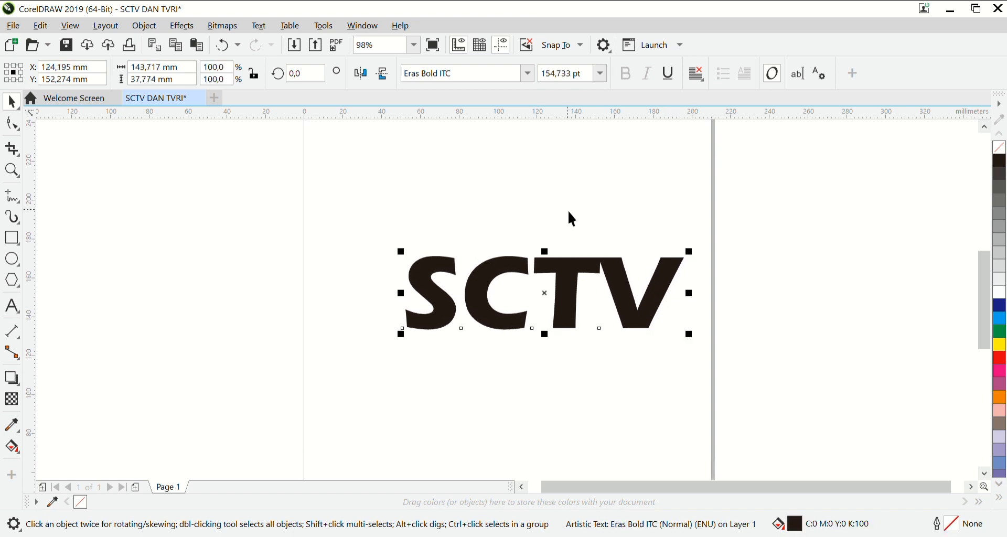
click(11, 124)
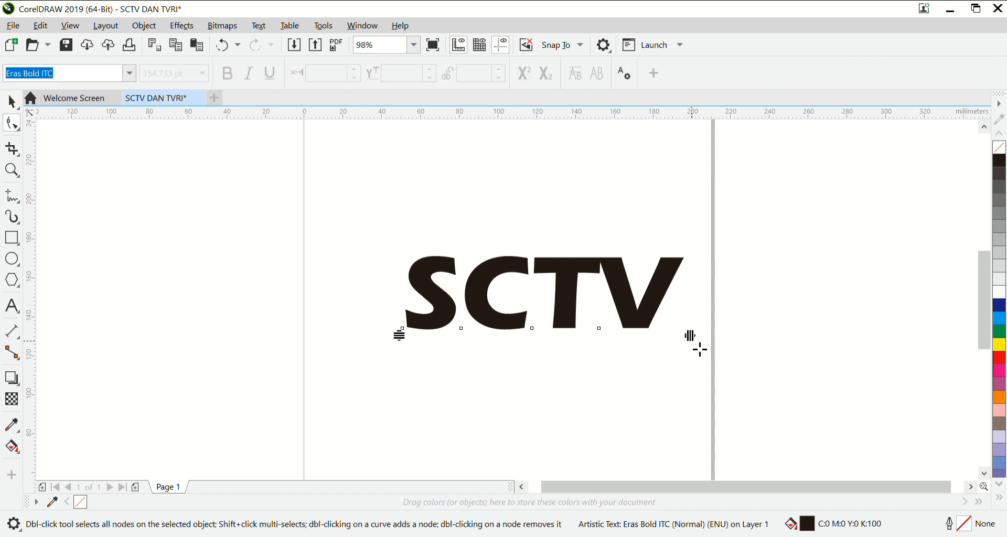
drag(697, 344, 678, 345)
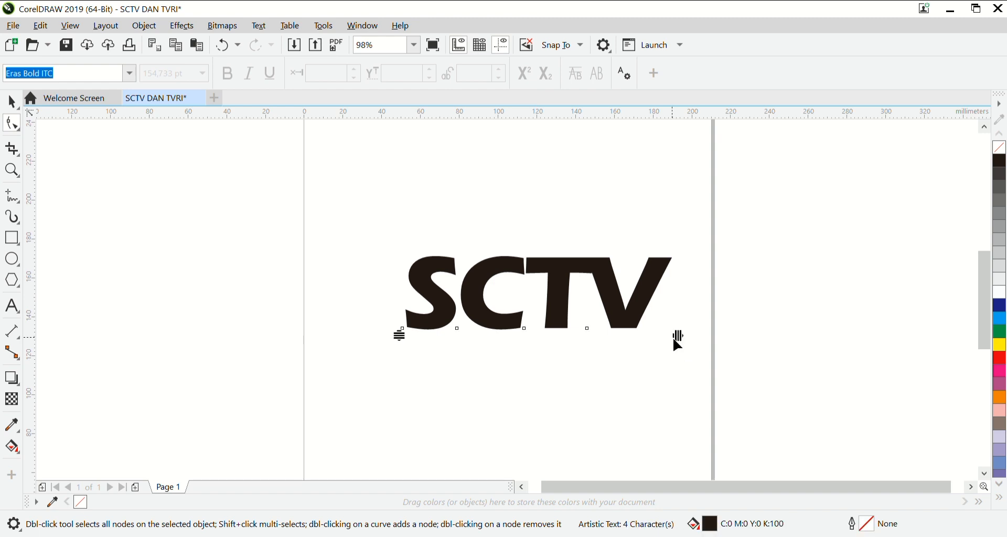
click(13, 100)
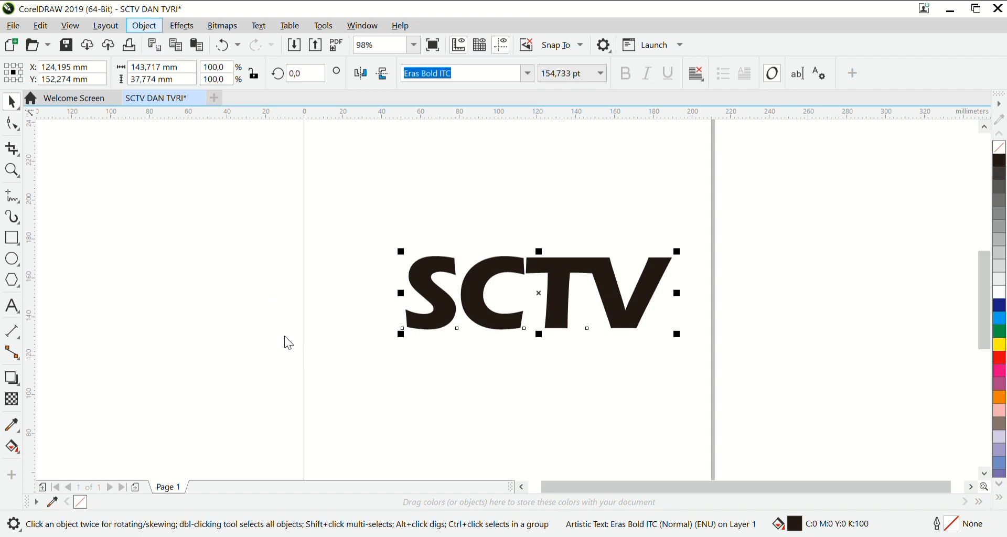
Break the SCTV text apart into separate letters and nudge the C about 4 mm left against the S.
key(ctrl+k)
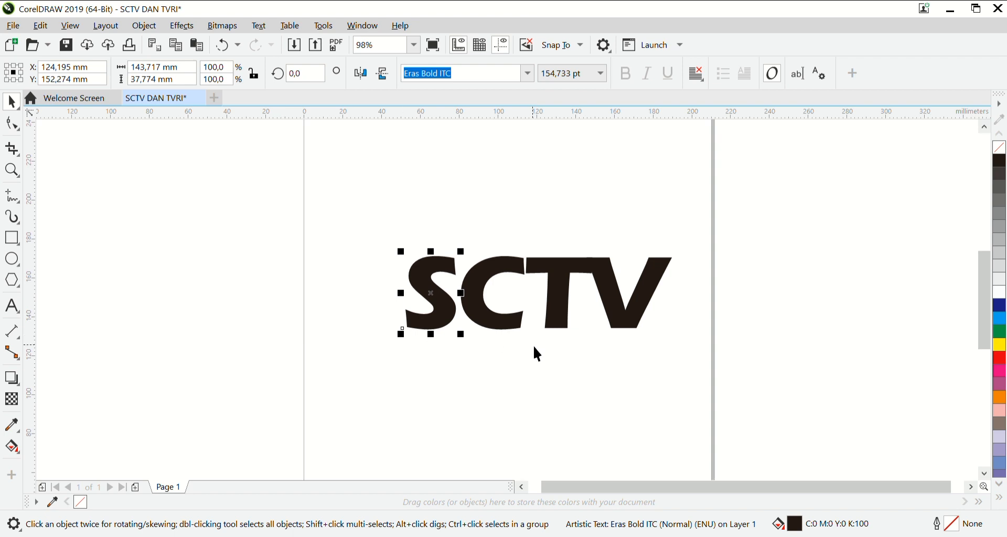
click(508, 321)
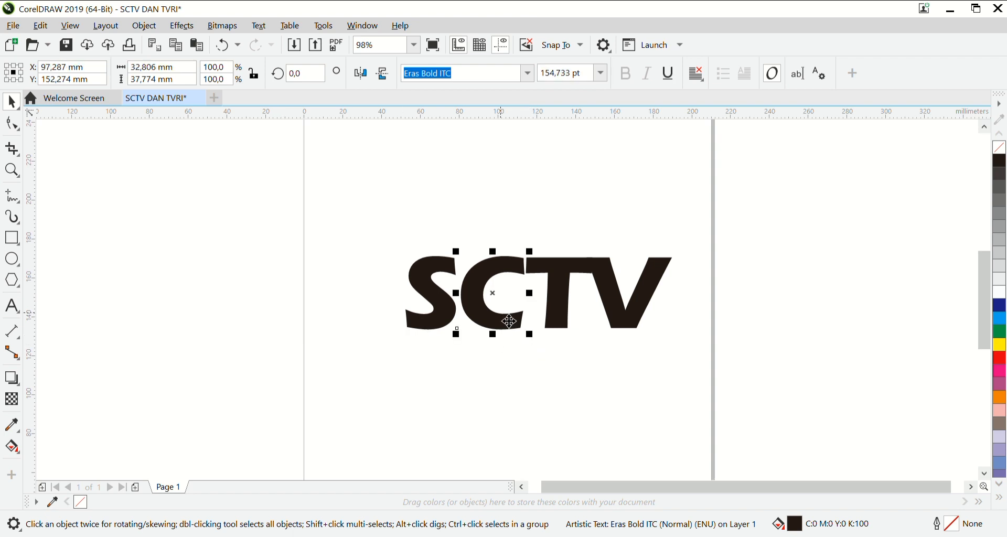
key(Left)
key(Left)
key(Left)
key(Left)
key(Left)
key(Left)
key(Left)
key(Left)
key(Left)
key(Left)
key(Left)
key(Left)
key(Left)
key(Left)
key(Left)
key(Left)
key(Left)
key(Left)
key(Left)
key(Left)
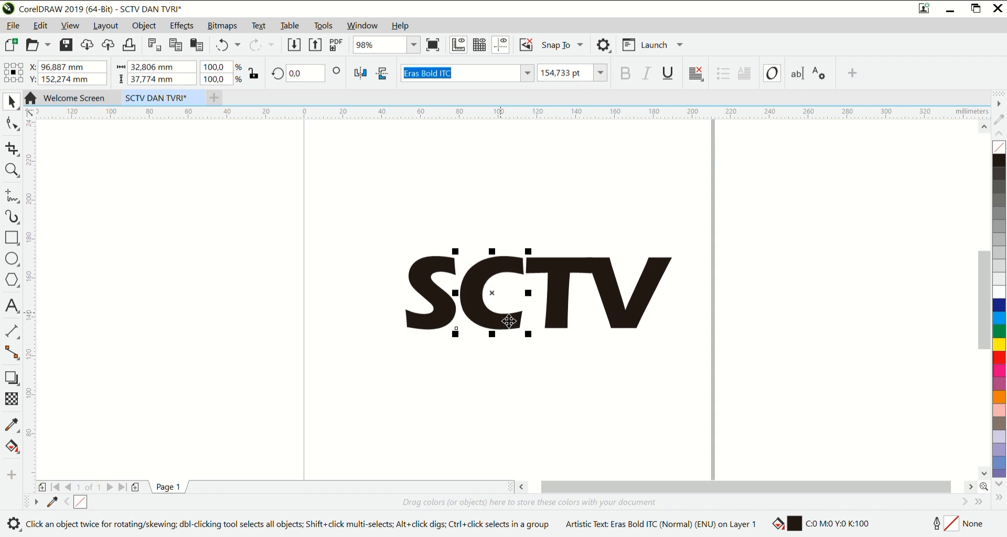
key(Left)
key(Left)
key(Left)
key(Left)
key(Left)
key(Left)
key(Left)
key(Left)
key(Left)
key(Left)
key(Left)
key(Left)
key(Left)
key(Left)
key(Left)
key(Left)
key(Left)
key(Left)
key(Left)
key(Left)
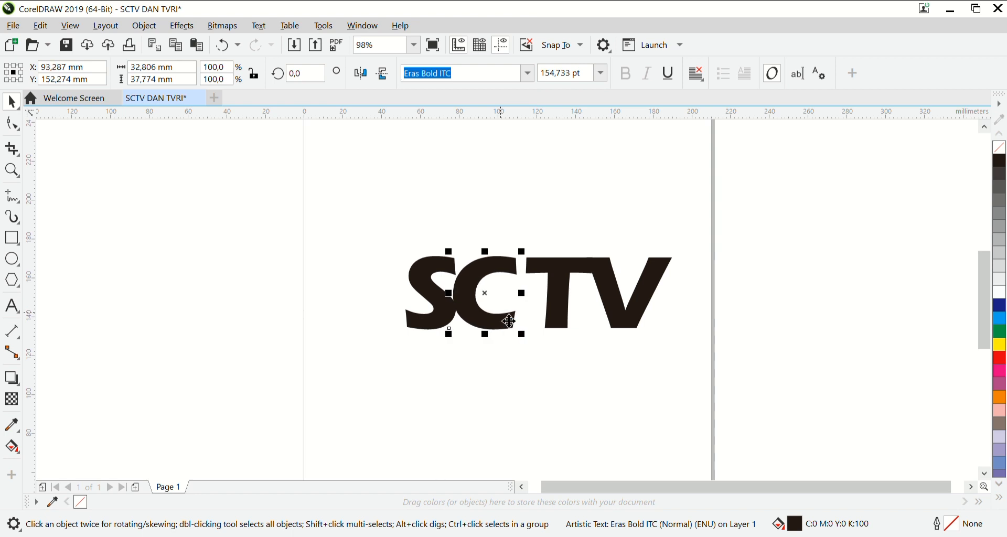
Nudge the T and V together about 5.2 mm left so the T meets the C.
click(572, 298)
click(566, 292)
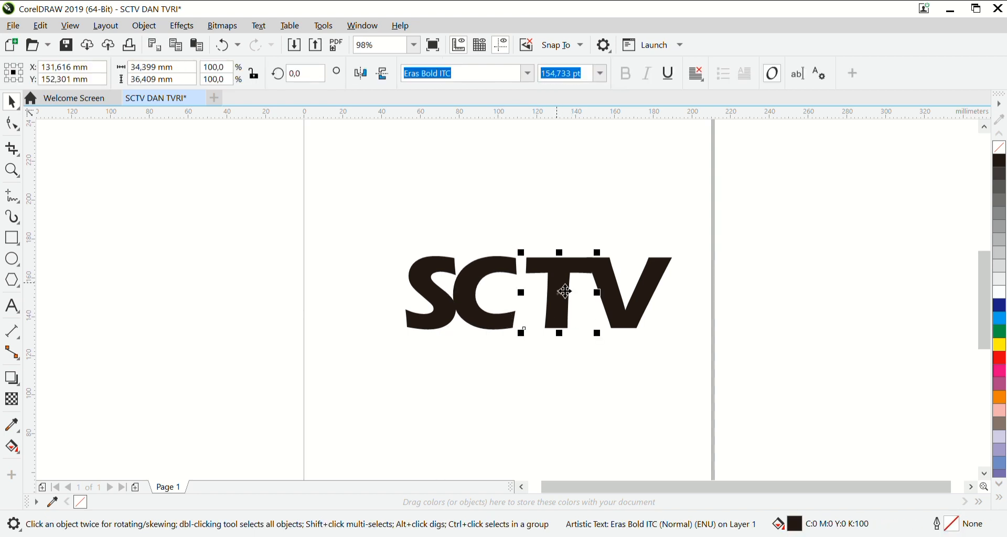
shift+click(642, 303)
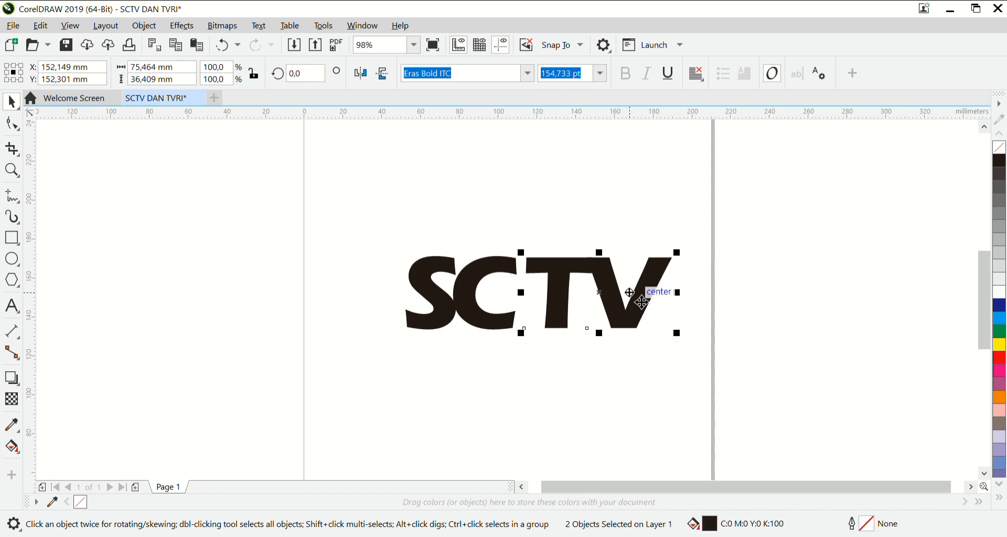
key(Left)
key(Left)
key(Left)
key(Left)
key(Left)
key(Left)
key(Left)
key(Left)
key(Left)
key(Left)
key(Left)
key(Left)
key(Left)
key(Left)
key(Left)
key(Left)
key(Left)
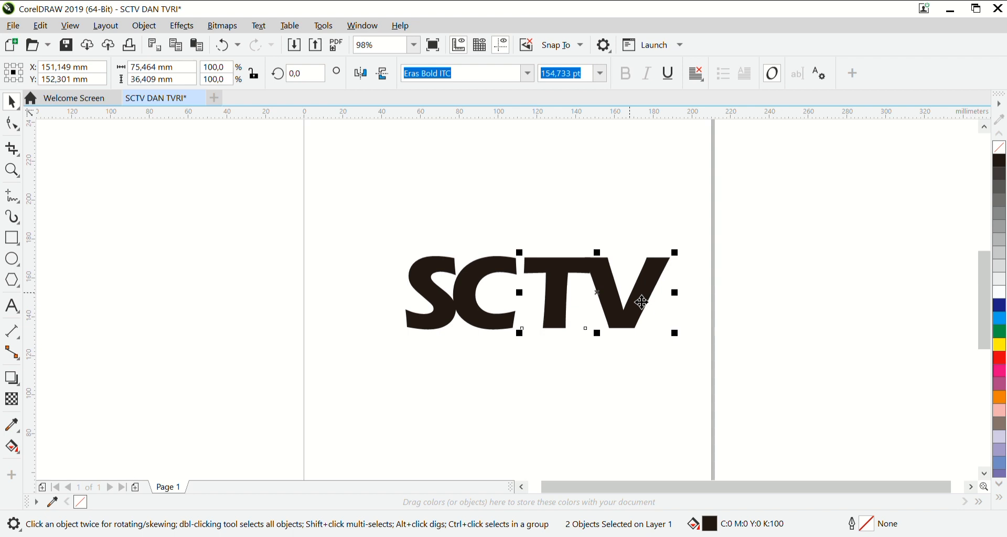
key(Left)
key(Left)
key(Left)
key(Left)
key(Left)
key(Left)
key(Left)
key(Left)
key(Left)
key(Left)
key(Left)
key(Left)
key(Left)
key(Left)
key(Left)
key(Left)
key(Left)
key(Left)
key(Left)
key(Left)
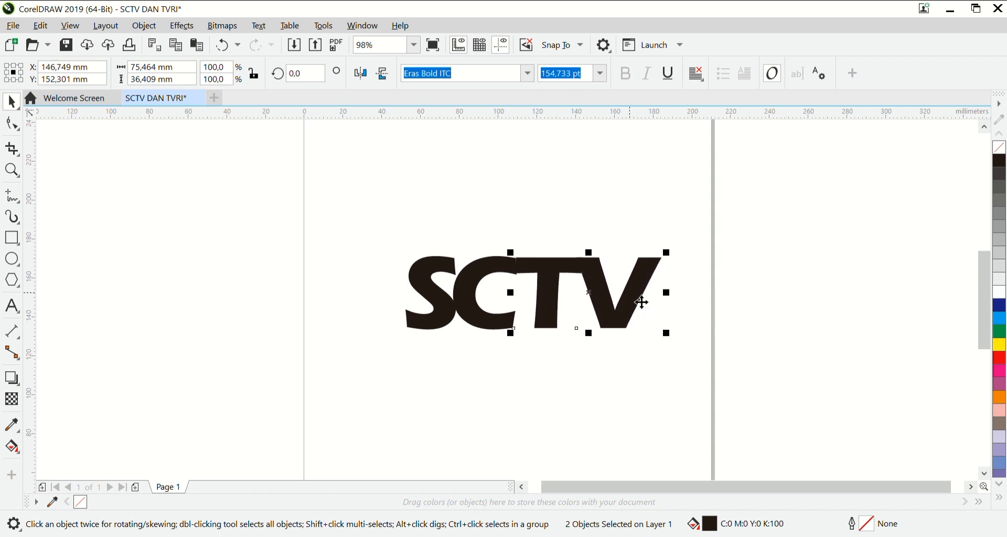
key(Left)
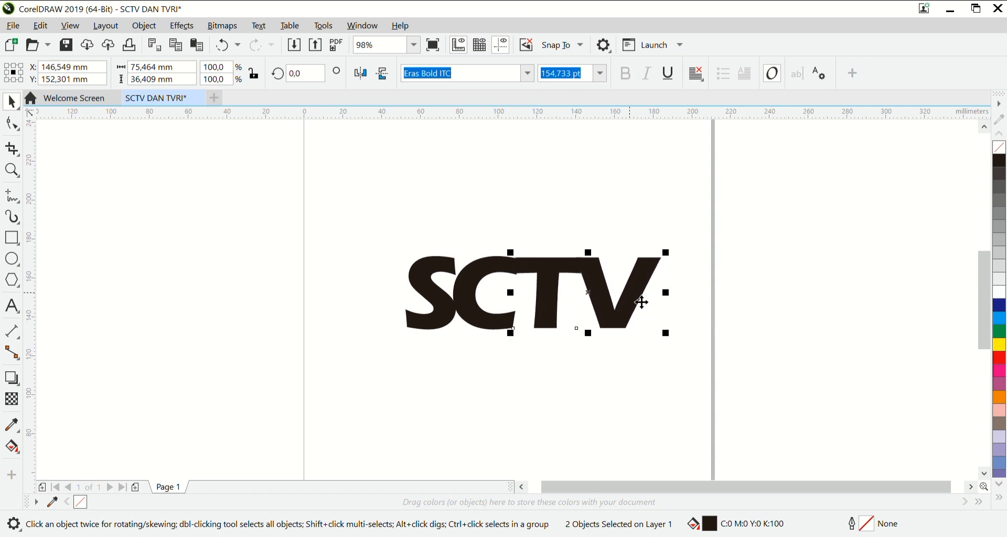
key(Right)
key(Right)
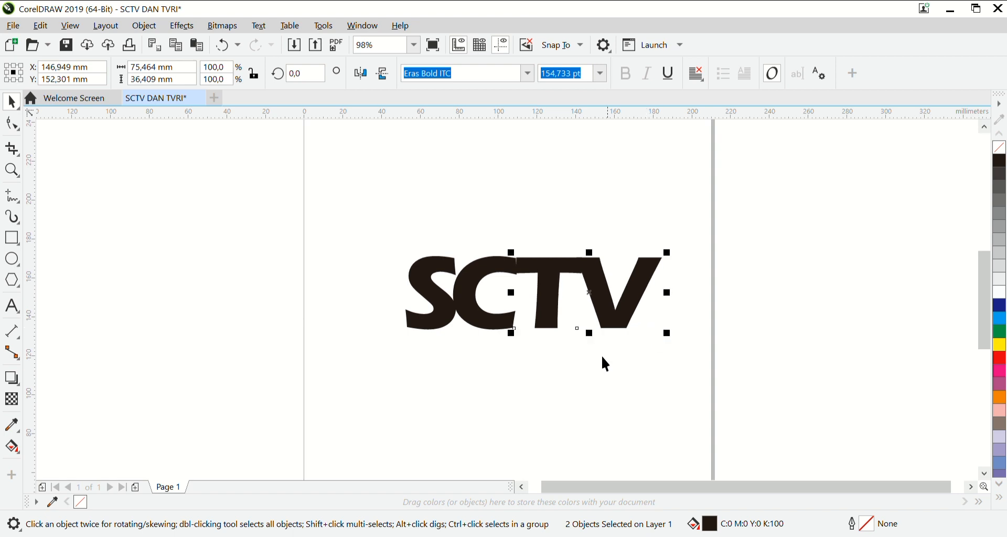
click(595, 375)
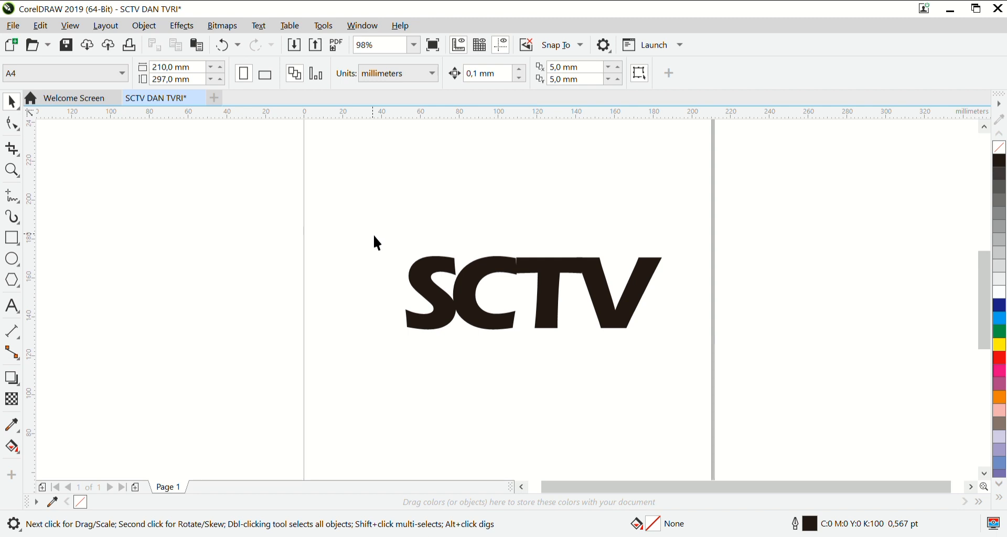
Draw an ellipse about 44 by 37 mm and place it at the upper left of the letter S.
click(12, 261)
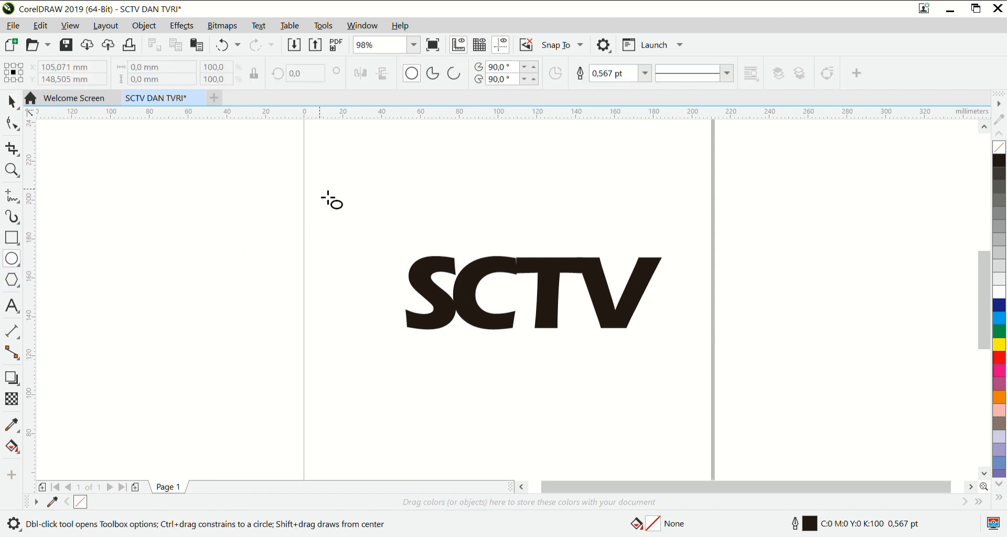
drag(328, 199, 416, 281)
mouse_move(395, 234)
mouse_down()
mouse_move(404, 246)
mouse_move(394, 236)
mouse_up()
key(Delete)
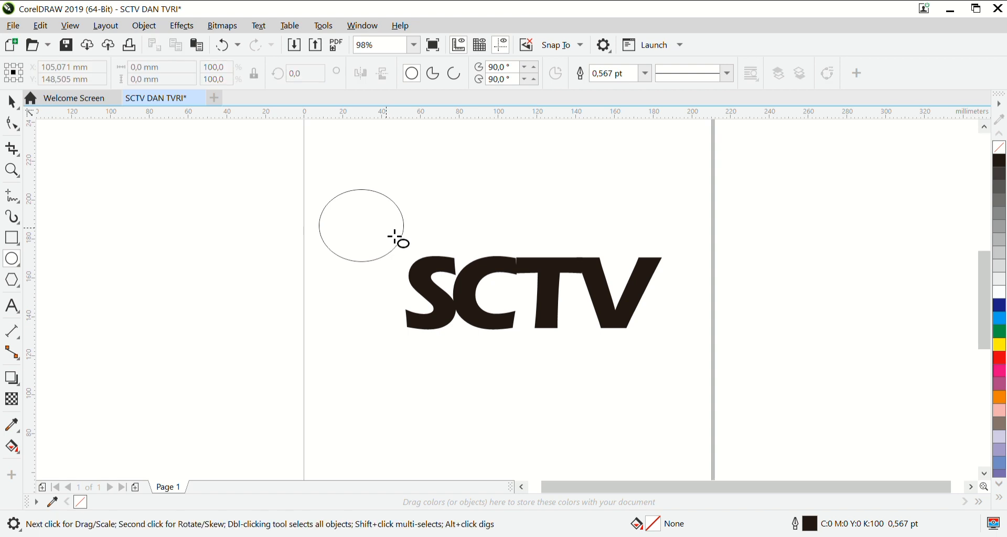
click(11, 101)
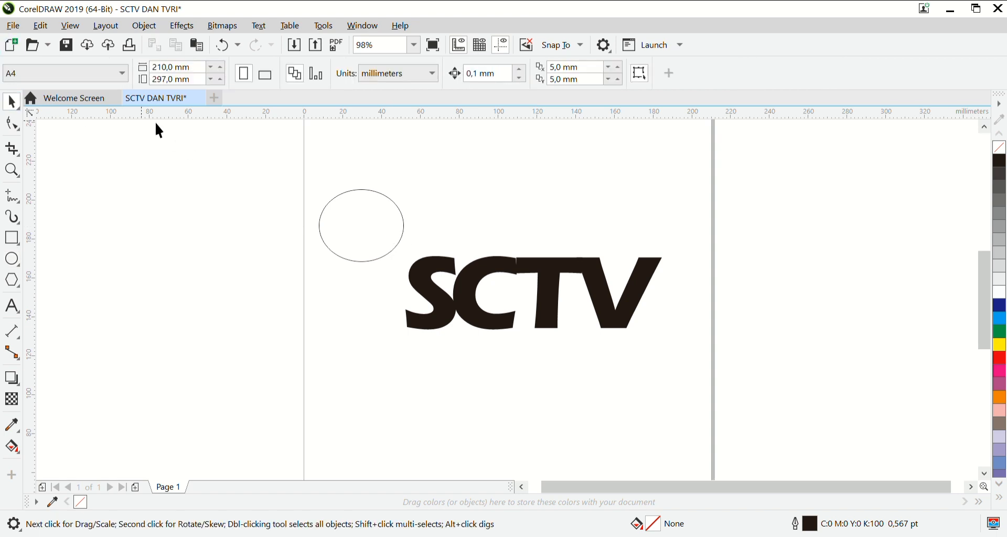
drag(367, 224, 379, 237)
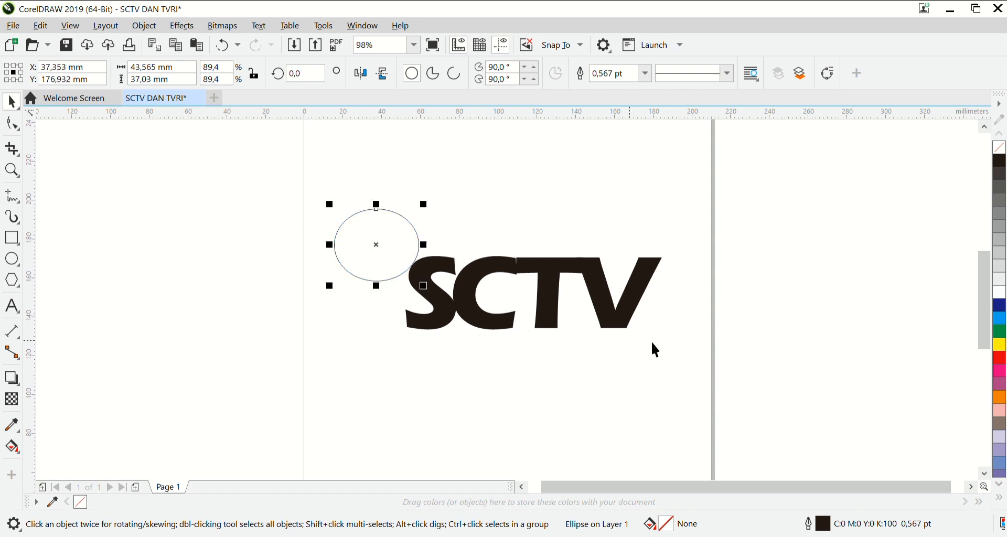
Fill the ellipse with a deep orange, C:2 M:82 Y:100 K:0.
click(18, 449)
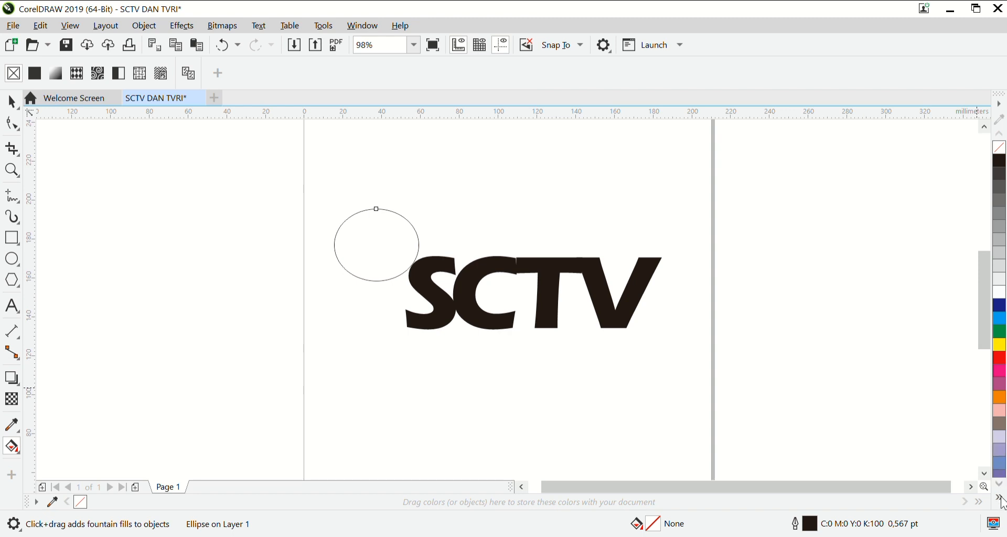
click(1000, 401)
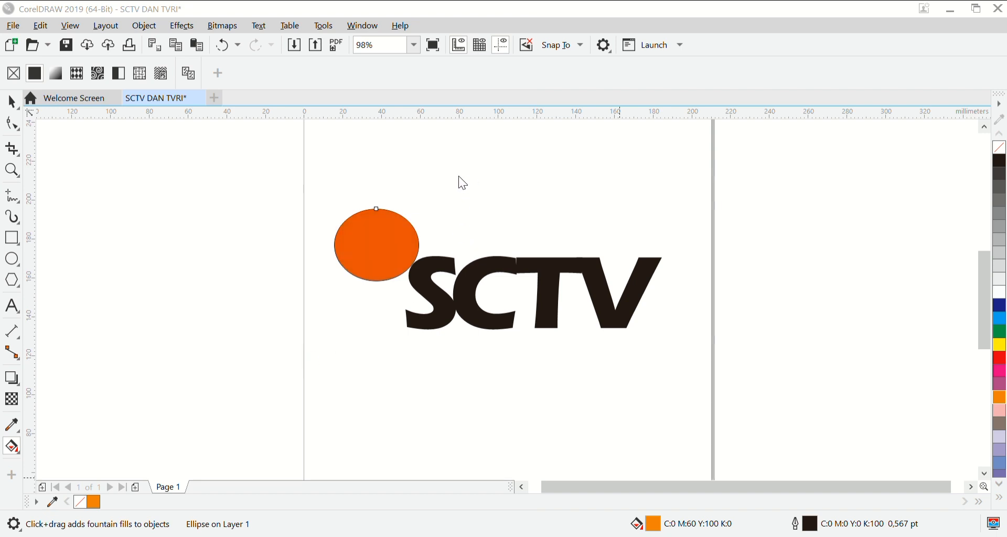
click(649, 481)
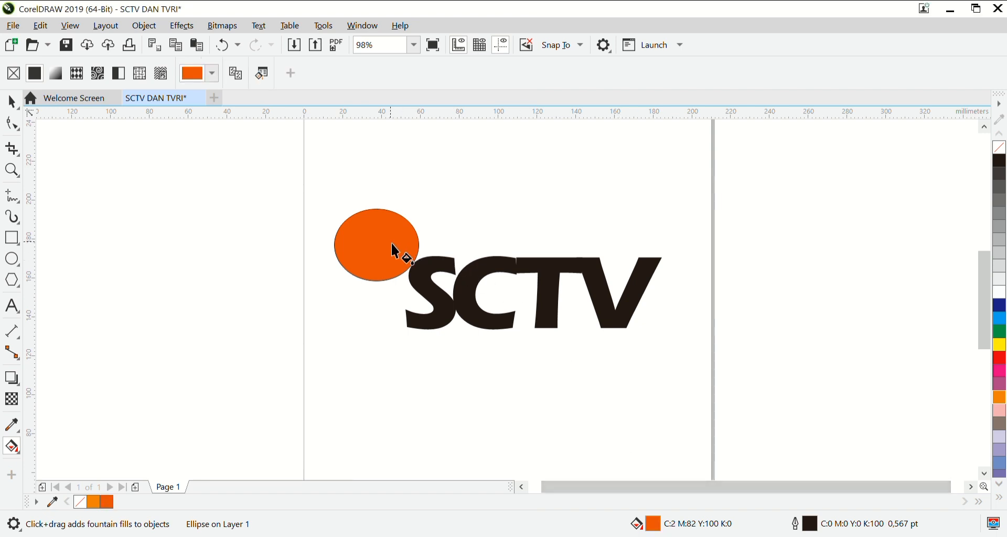
Apply a linear orange-to-white fountain fill to the ellipse, running from its centre horizontally to beyond its right edge.
drag(374, 234, 442, 235)
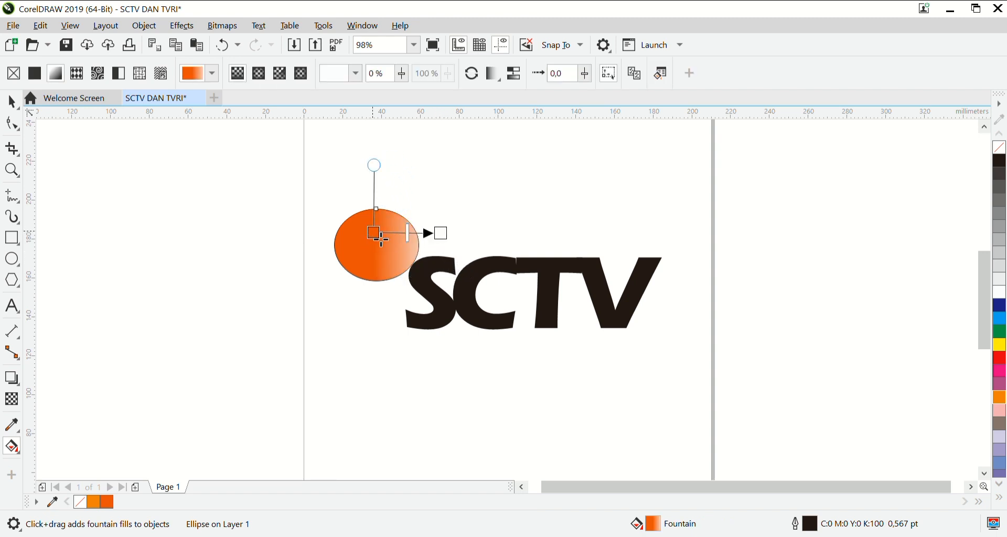
drag(380, 249, 382, 255)
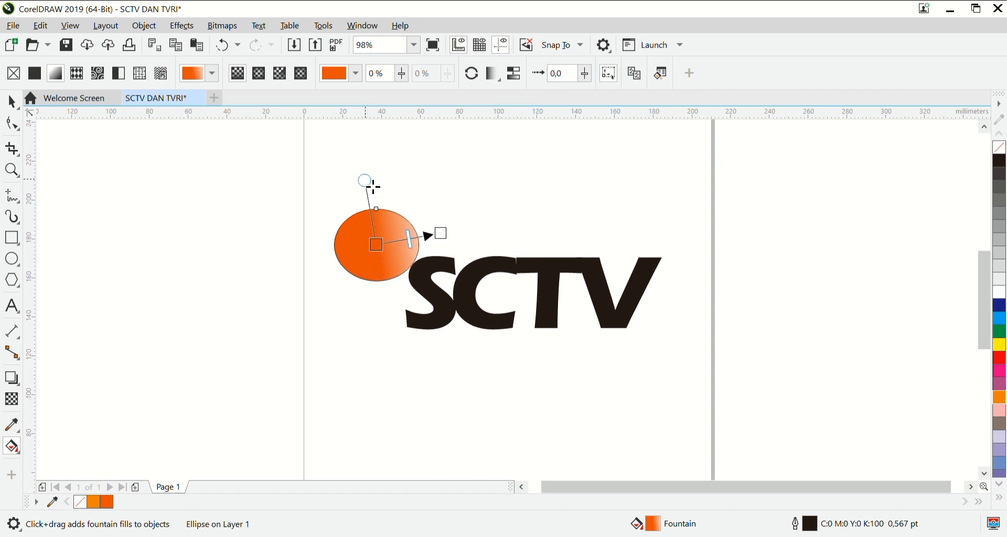
drag(374, 187, 386, 187)
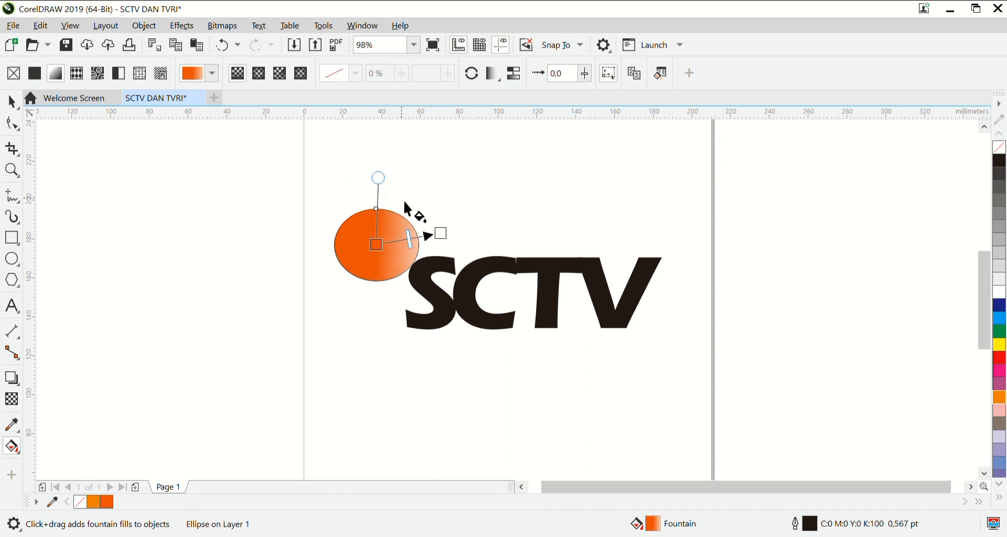
drag(444, 238, 484, 250)
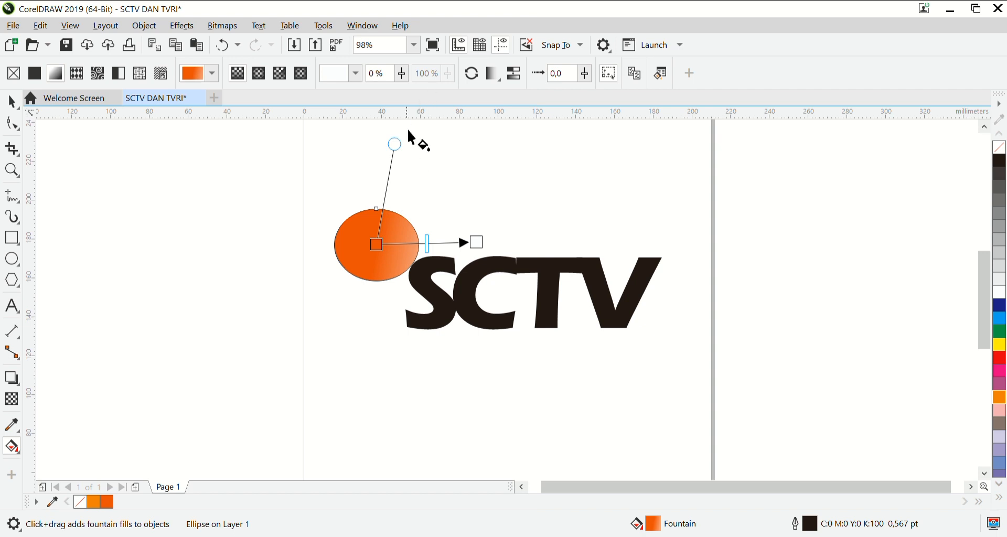
drag(400, 149, 376, 158)
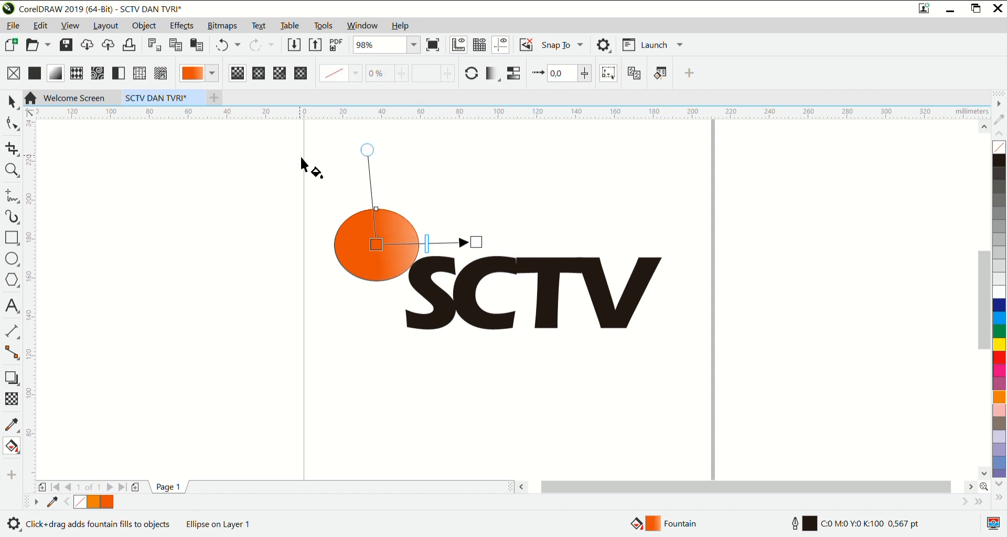
Change the ellipse's fountain fill to elliptical and move its white centre to the ellipse's right edge.
click(259, 74)
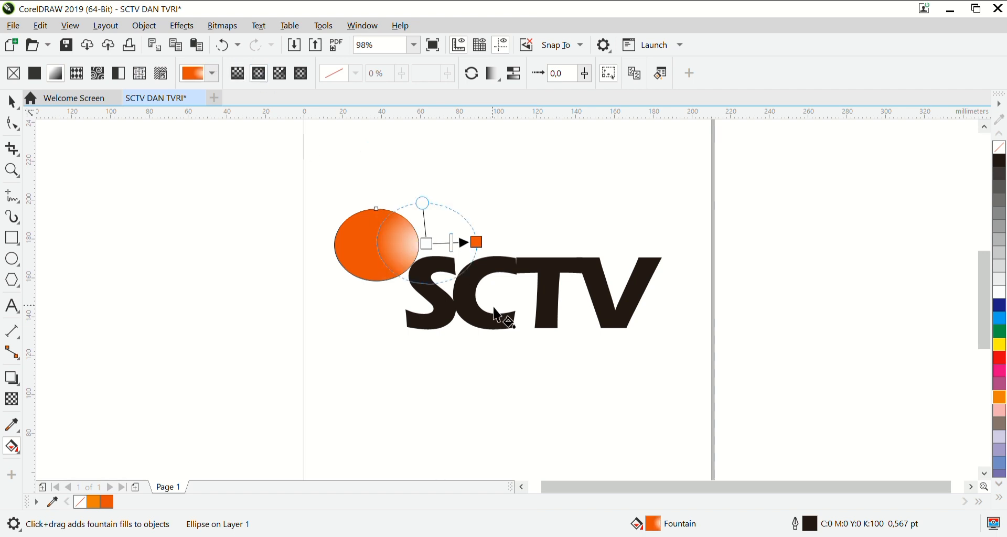
mouse_move(435, 255)
mouse_down()
mouse_move(408, 255)
mouse_move(419, 256)
mouse_up()
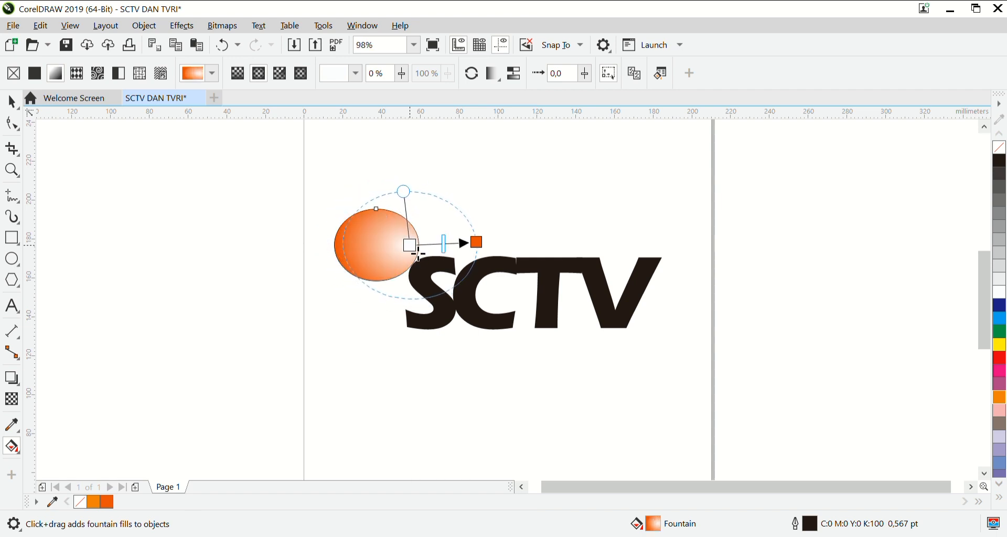
Tighten the ellipse's elliptical fountain fill and shift its white centre inward from the right edge.
drag(404, 192, 415, 223)
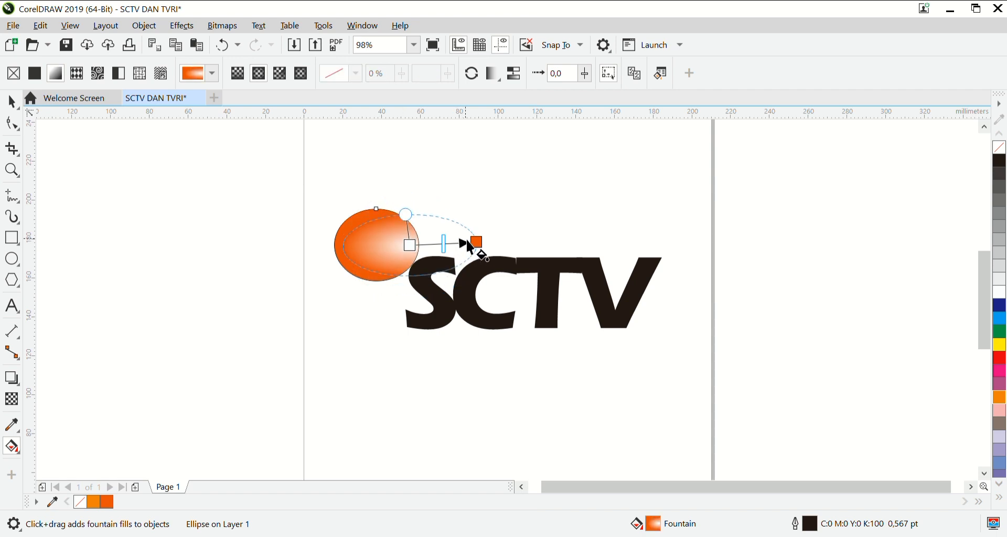
mouse_move(476, 243)
mouse_down()
mouse_move(448, 255)
mouse_move(420, 224)
mouse_move(401, 252)
mouse_up()
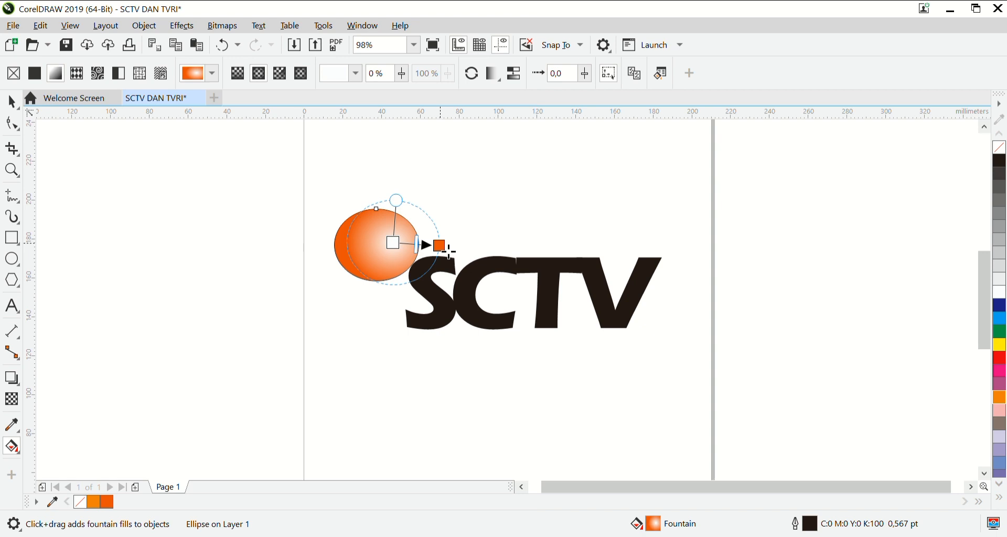
mouse_move(450, 252)
mouse_down()
mouse_move(430, 247)
mouse_move(441, 252)
mouse_up()
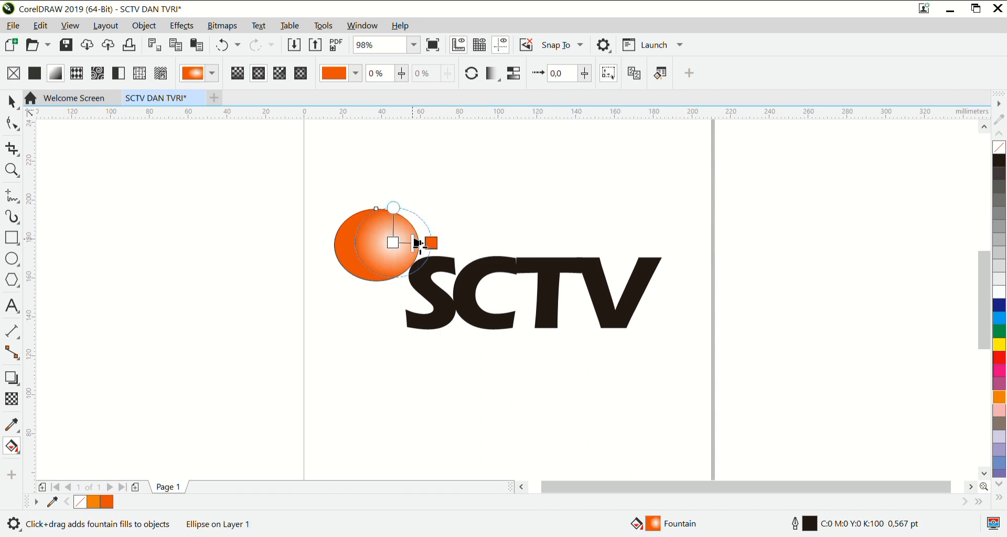
Change the centre colour of the ellipse's fountain fill to yellow and extend its orange end farther past the right edge.
click(398, 249)
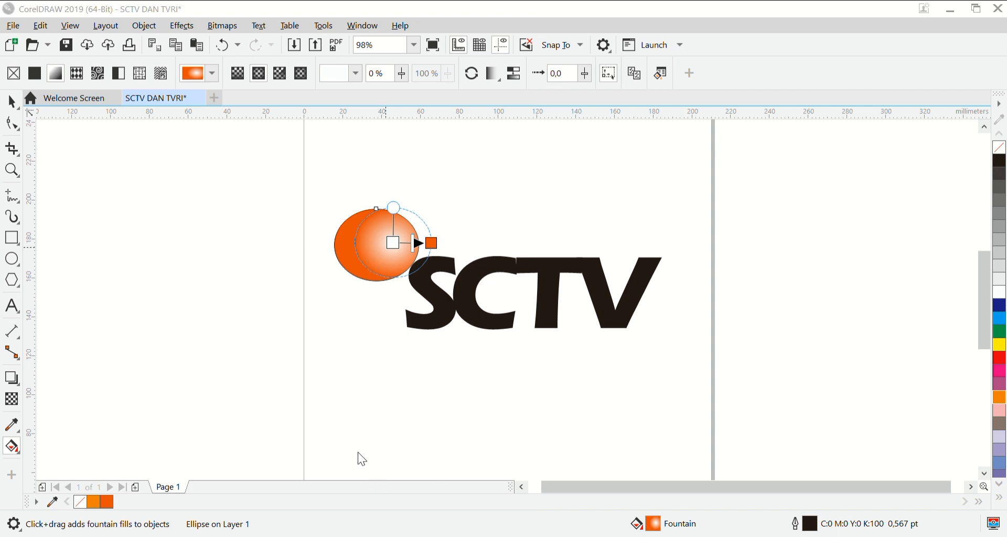
click(429, 346)
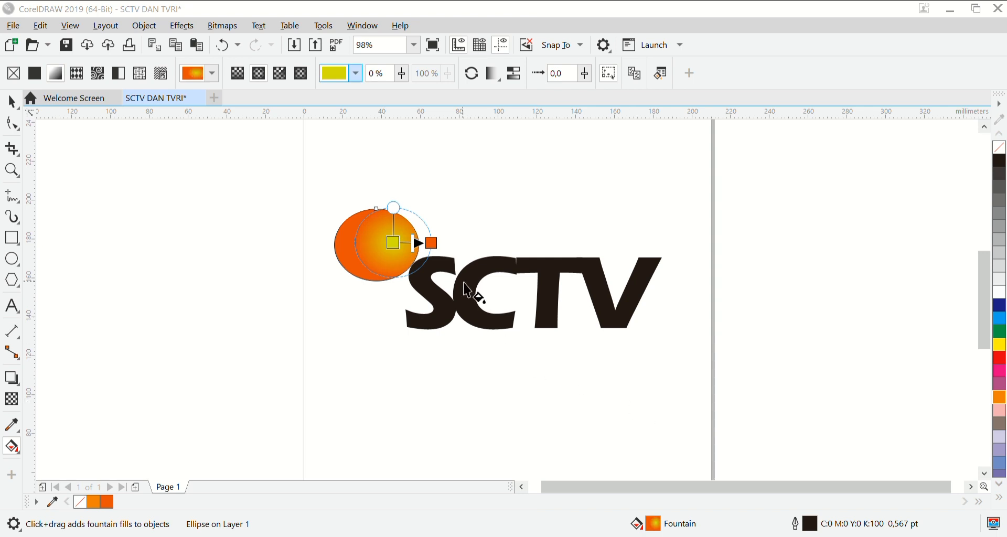
click(429, 156)
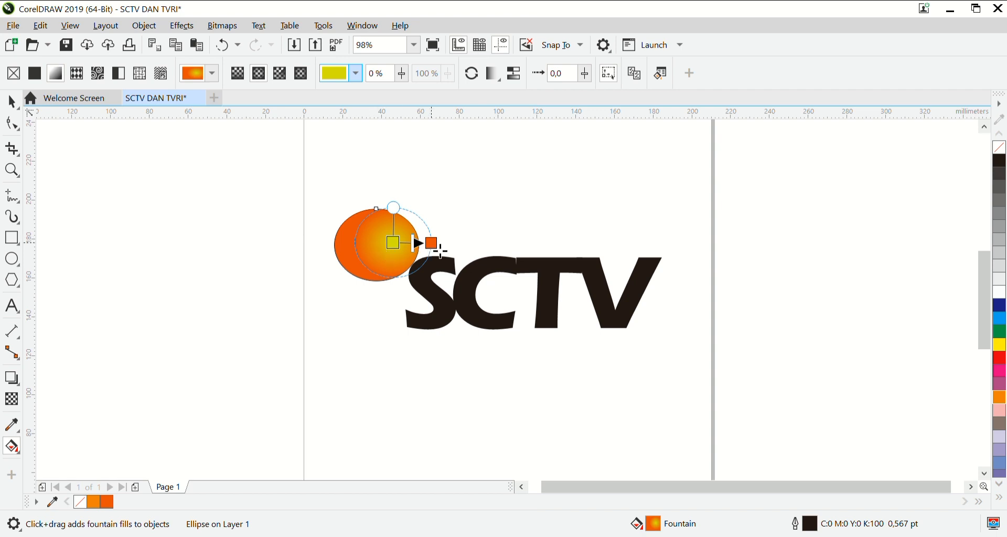
drag(431, 242, 448, 251)
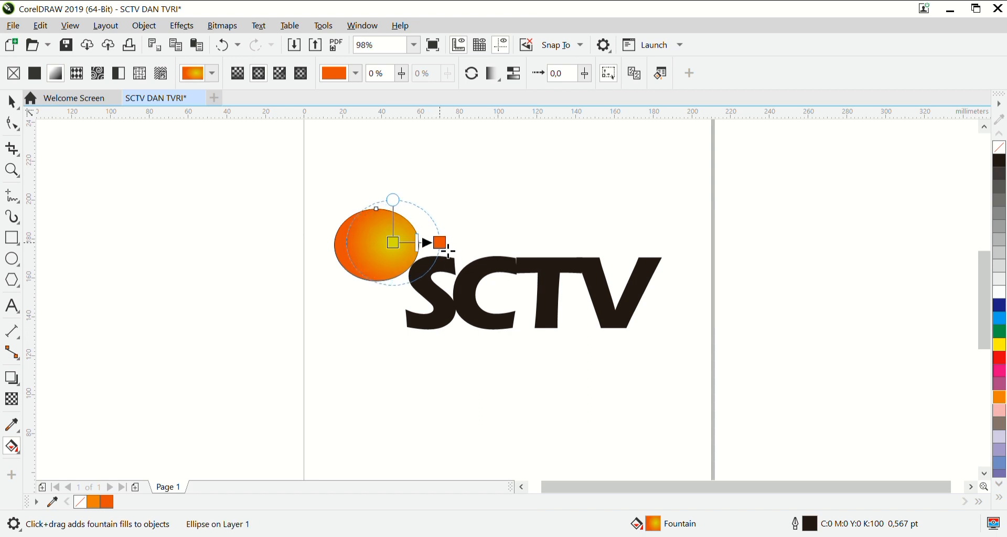
click(552, 214)
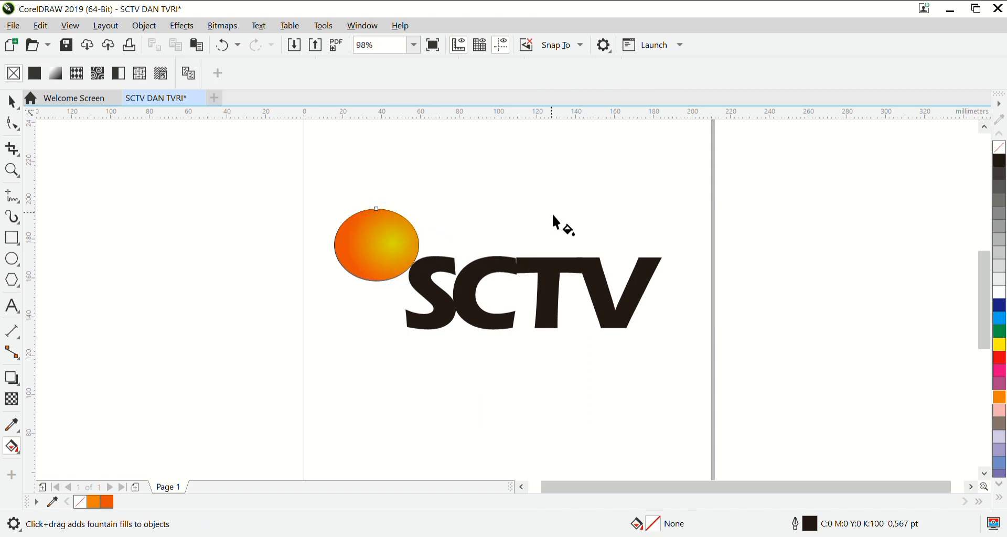
Remove the outline from the gradient-filled ellipse.
click(16, 101)
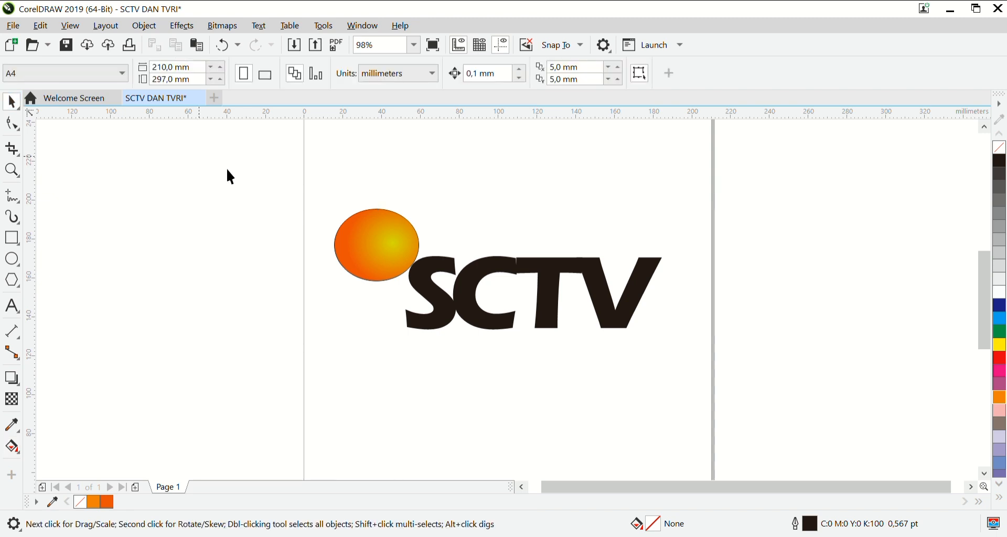
drag(317, 178, 442, 297)
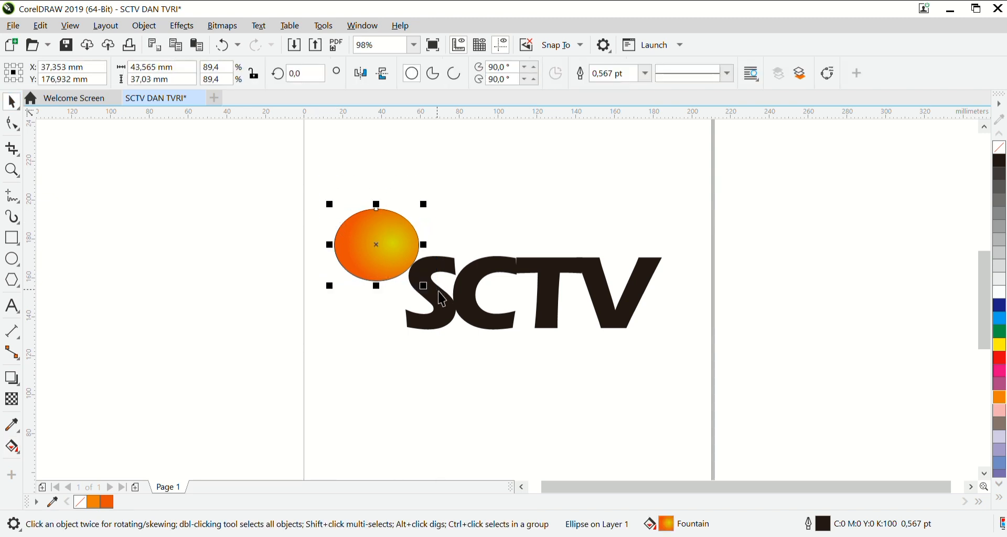
right_click(1000, 150)
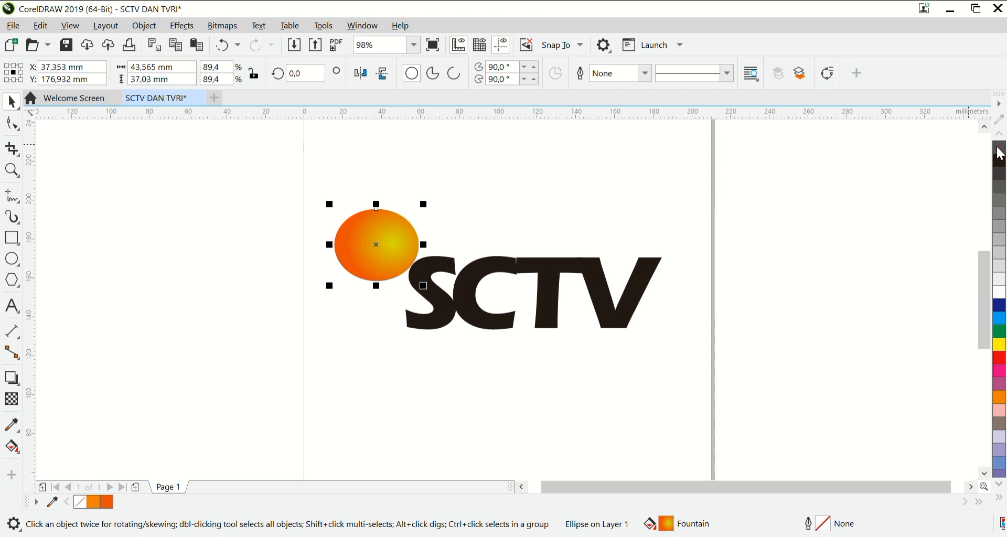
click(725, 209)
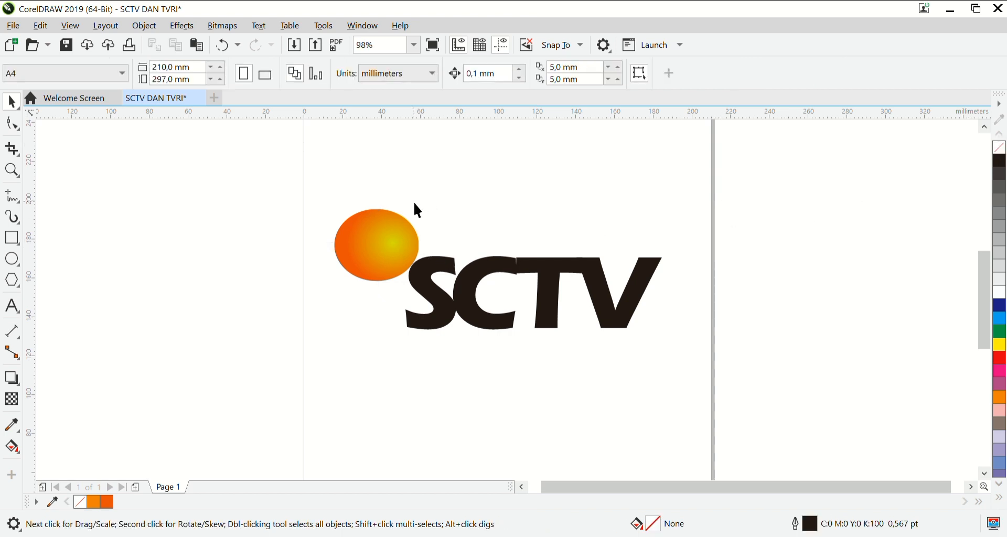
Fill all four SCTV letters with blue, C:100 M:100 Y:0 K:0.
drag(414, 201, 676, 355)
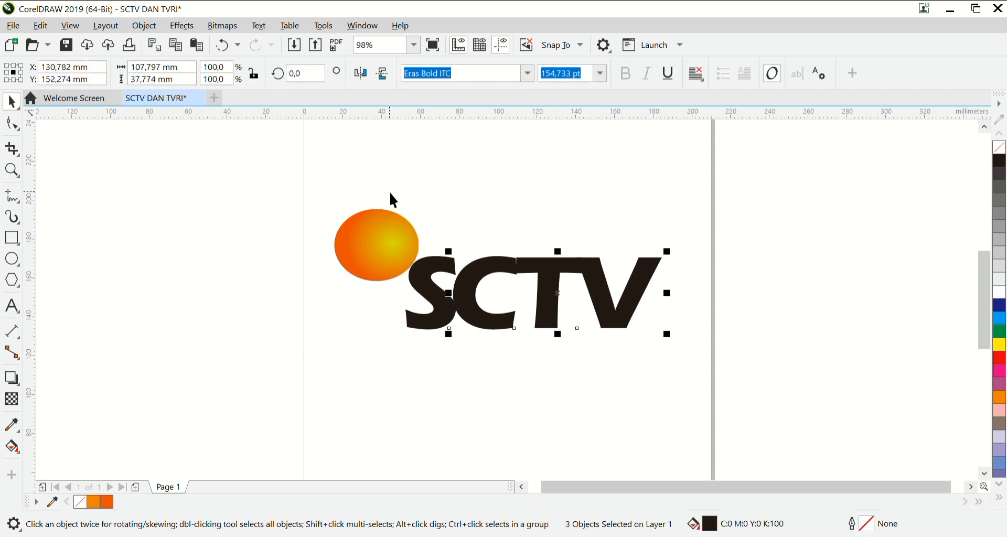
drag(384, 180, 678, 370)
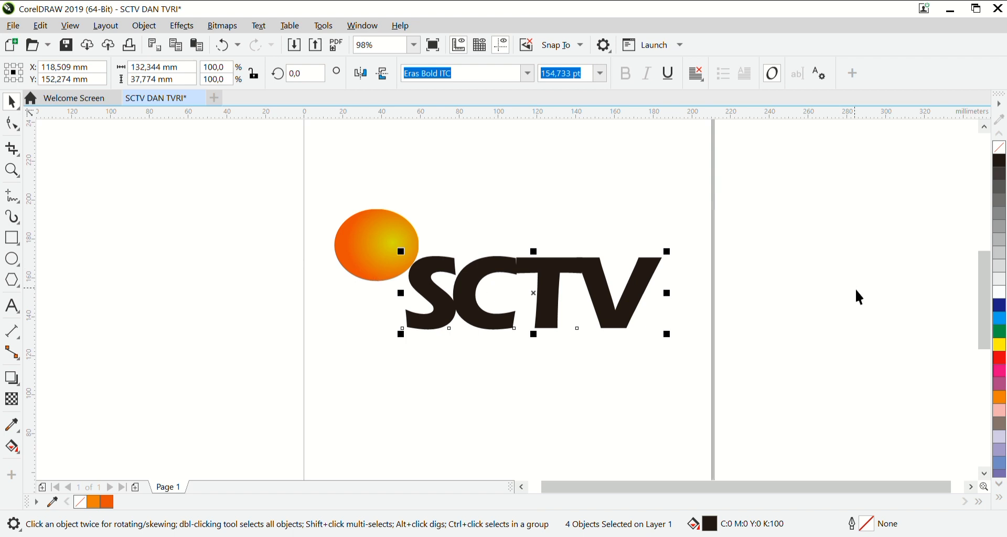
click(999, 305)
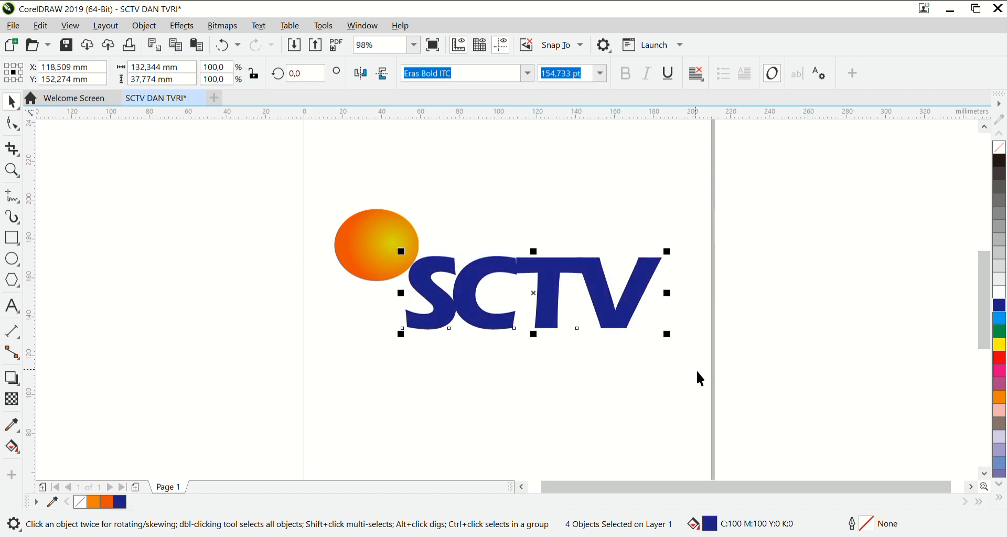
Give the SCTV letters a horizontal linear fountain fill with blue at both sides and light purple in the middle.
double_click(709, 519)
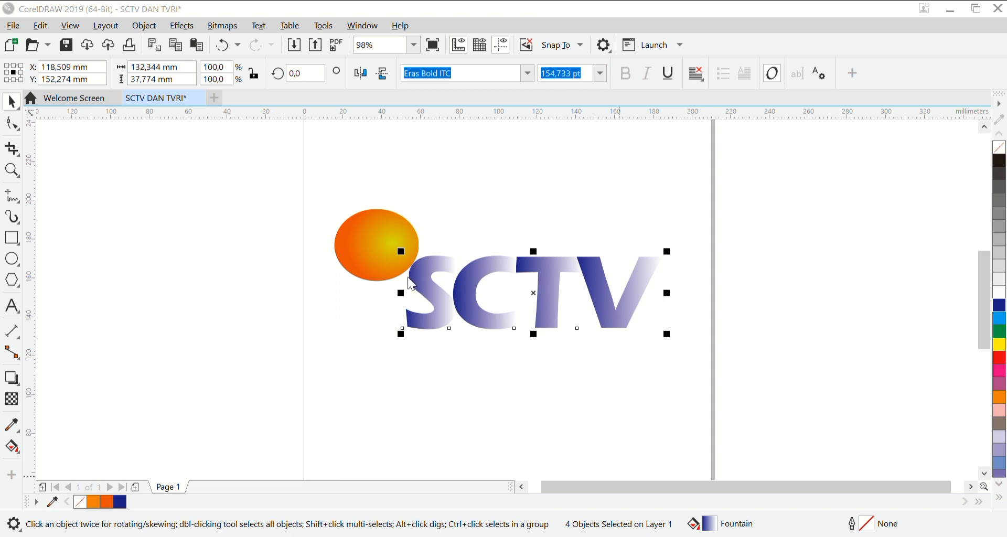
click(429, 177)
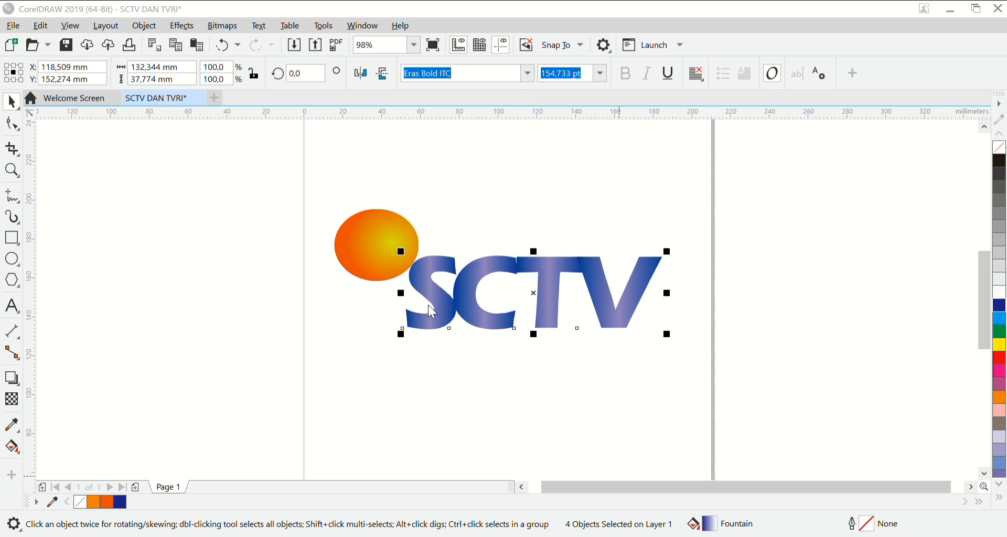
click(621, 486)
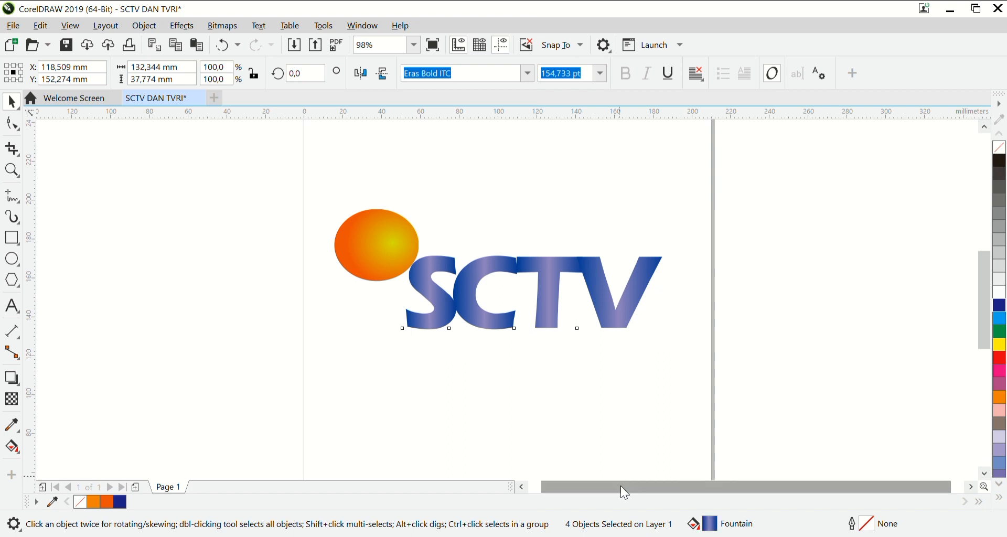
Darken the middle colour of the letters' fountain fill from light purple to a deep violet-blue.
double_click(717, 526)
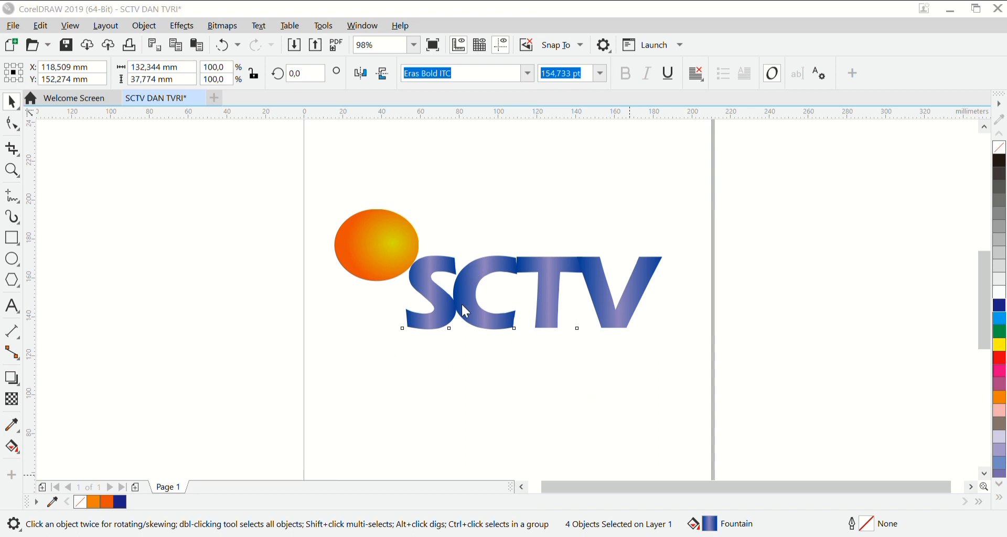
click(463, 325)
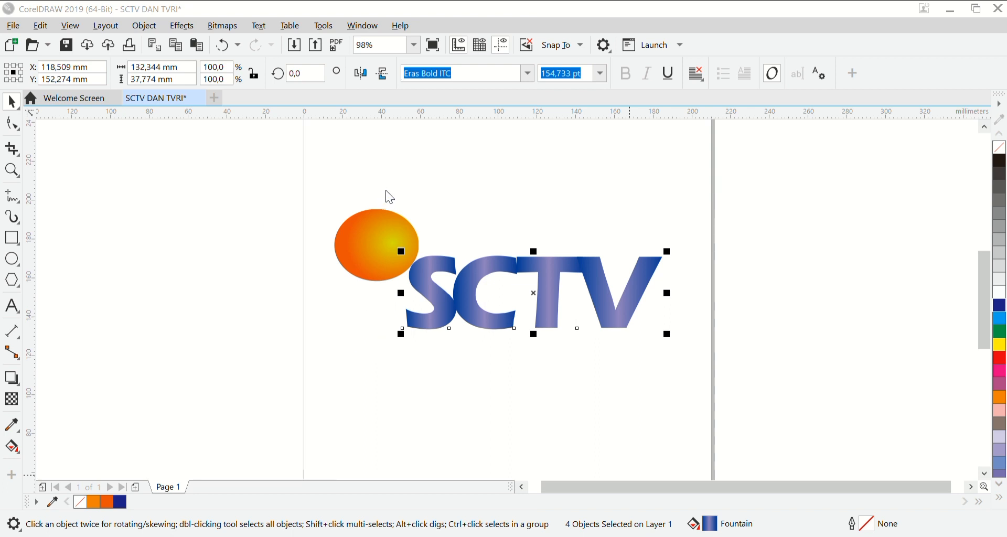
key(ctrl+z)
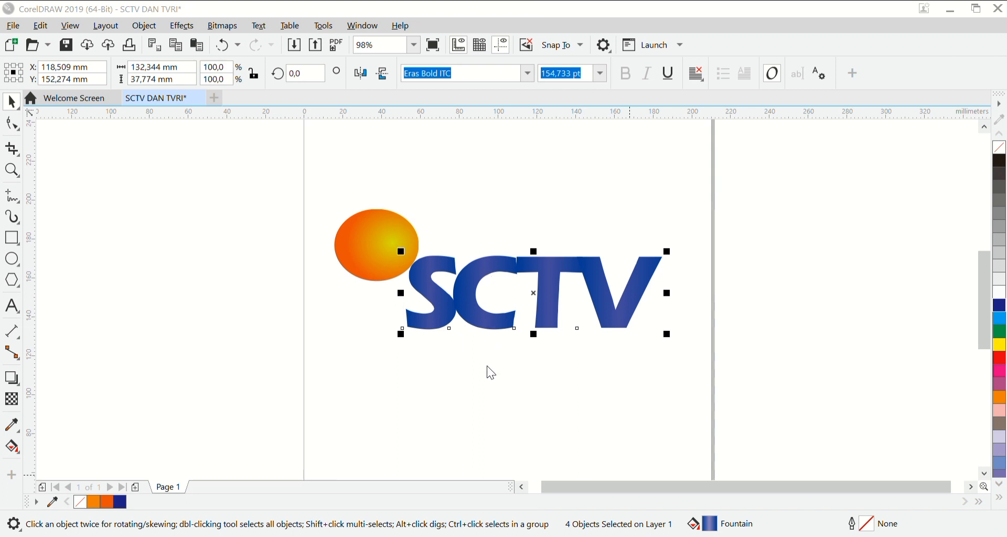
click(650, 480)
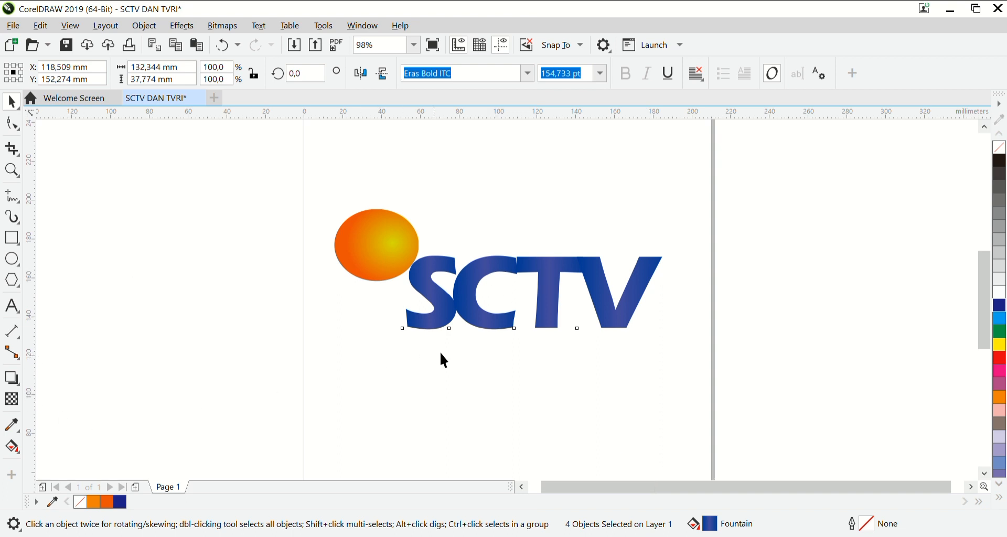
click(473, 350)
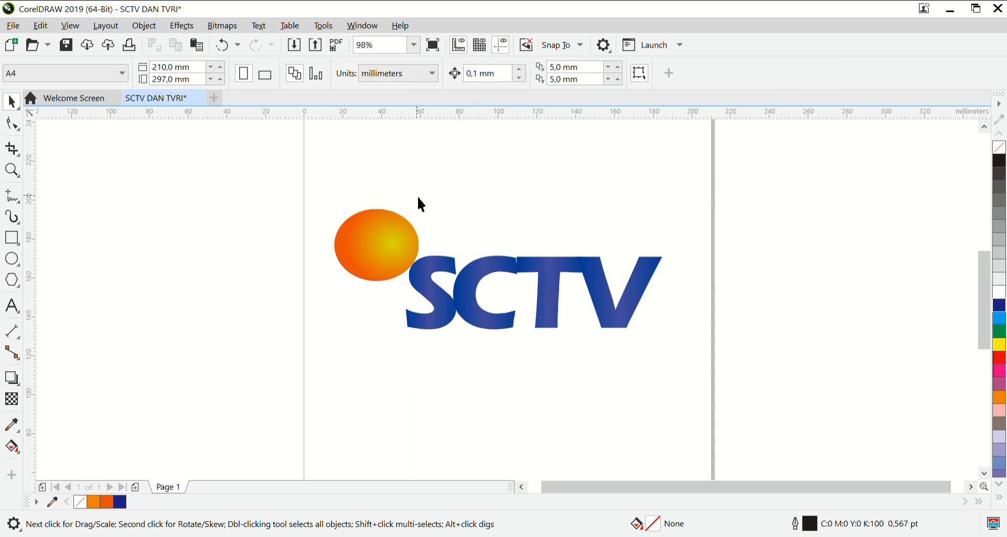
Try to extrude the four SCTV letters together with the Extrude tool.
drag(417, 197, 699, 325)
drag(391, 360, 671, 220)
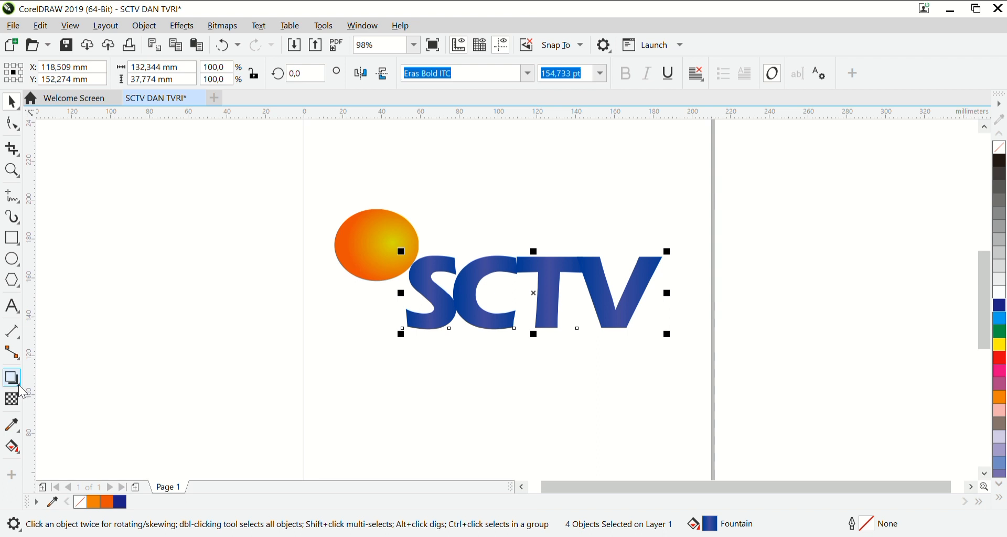
click(51, 458)
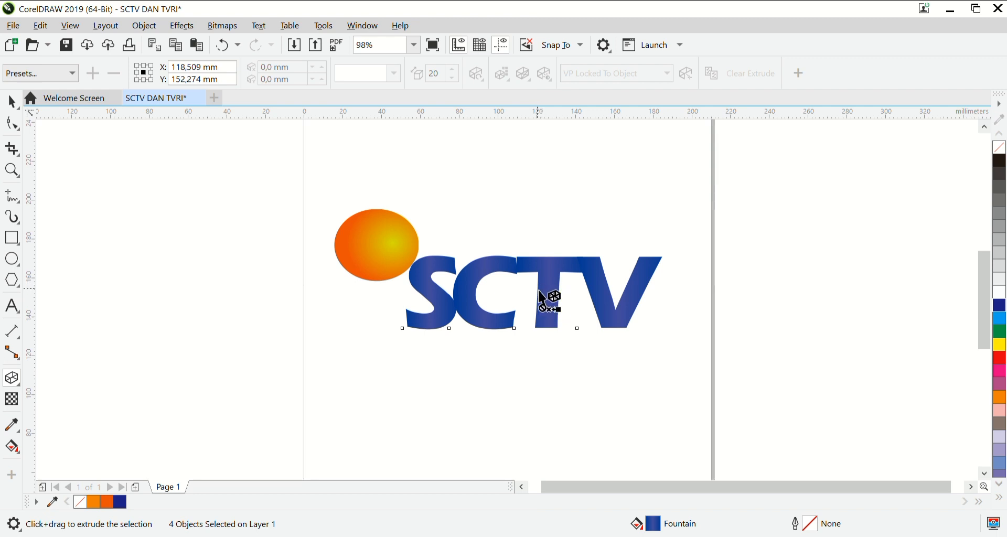
drag(540, 291, 531, 285)
click(12, 102)
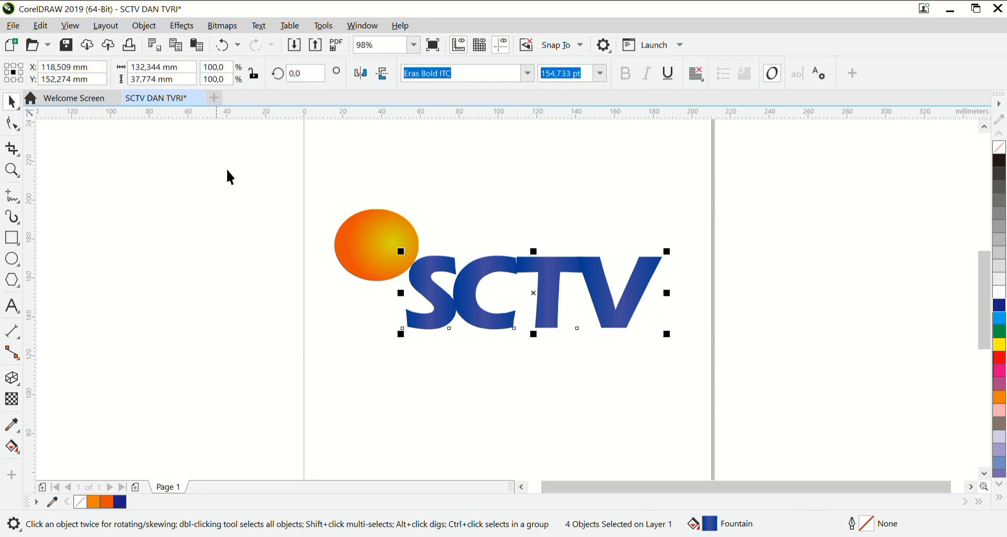
Toggle the letter V out of and back into the selection, and try again to extrude all four letters.
click(446, 299)
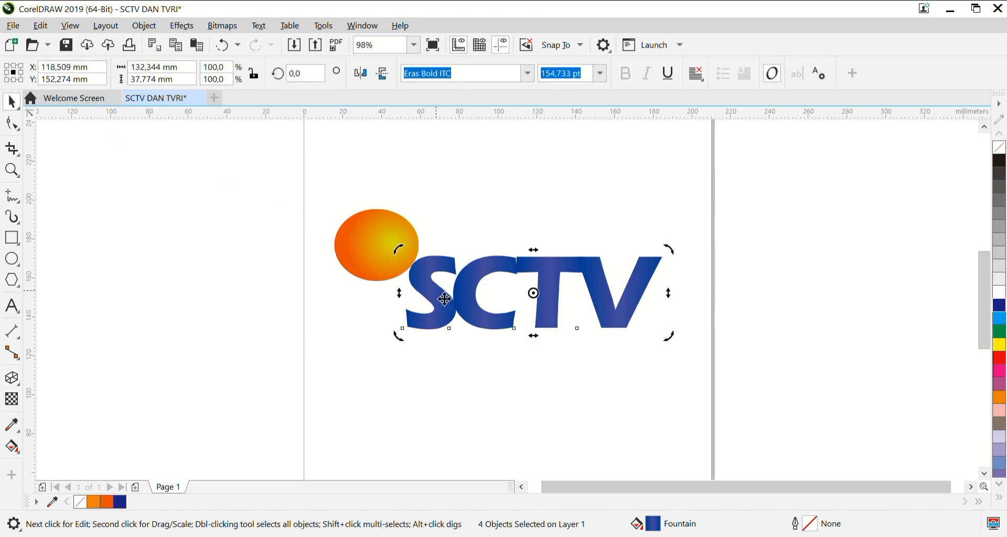
click(445, 299)
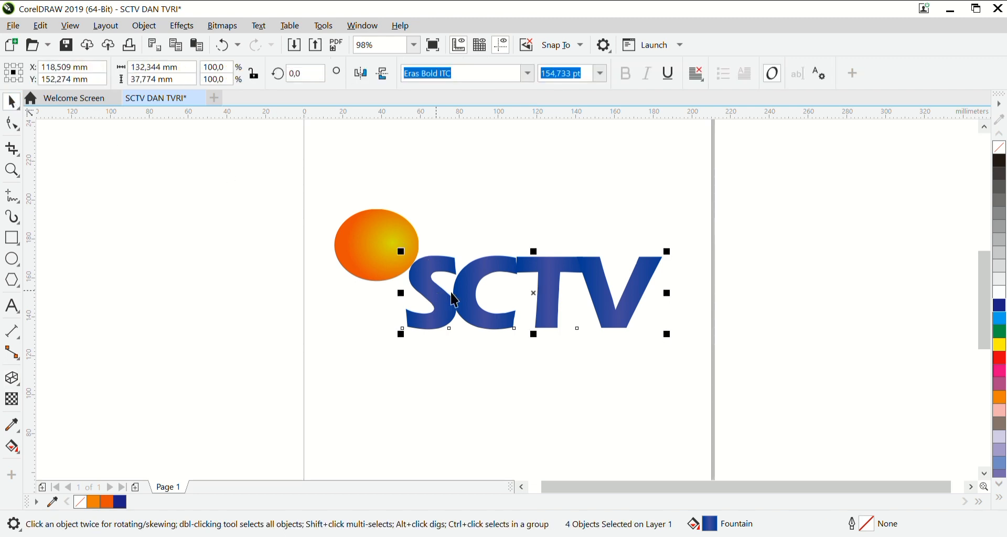
shift+click(632, 307)
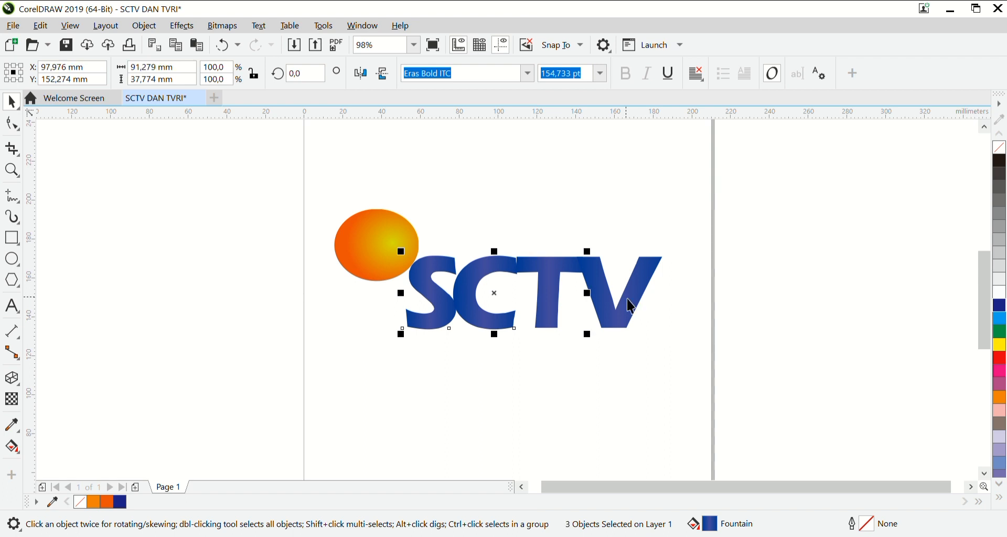
shift+click(634, 306)
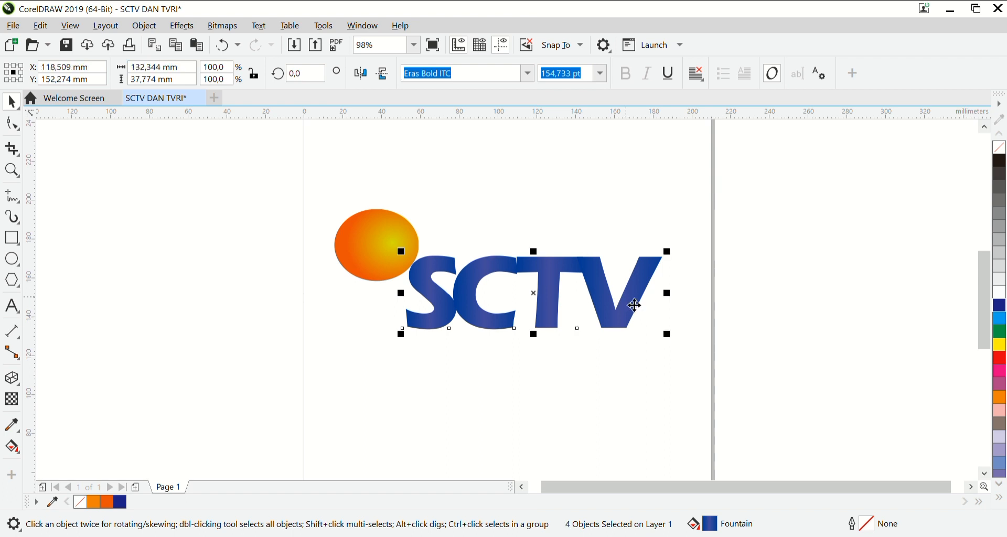
click(12, 399)
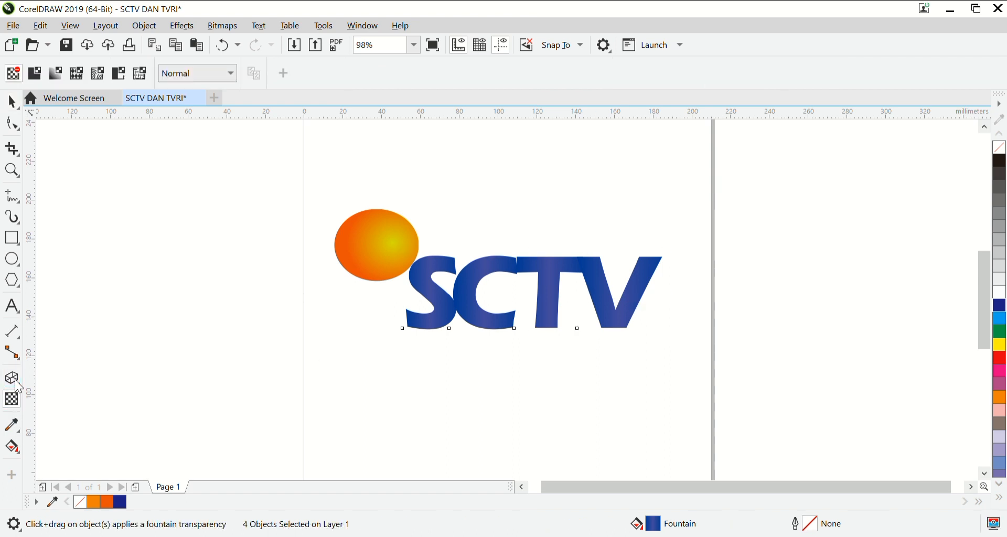
click(12, 378)
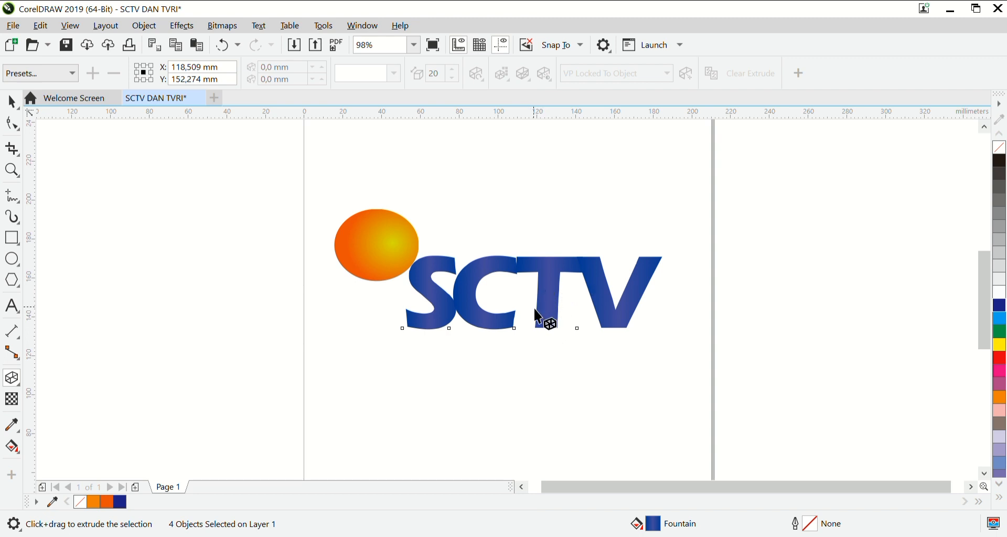
click(525, 295)
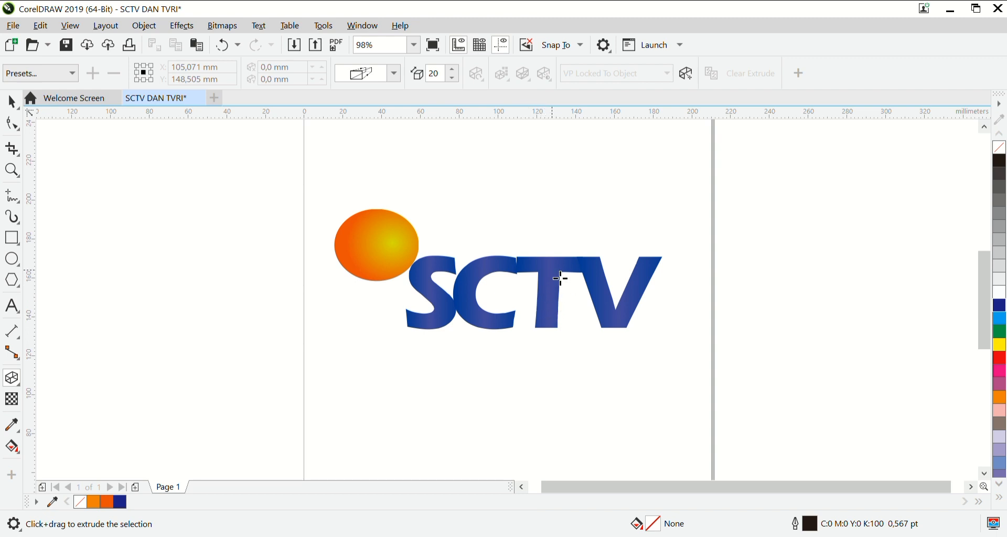
Try to extrude the letter C on its own with the Extrude tool.
click(508, 275)
click(472, 288)
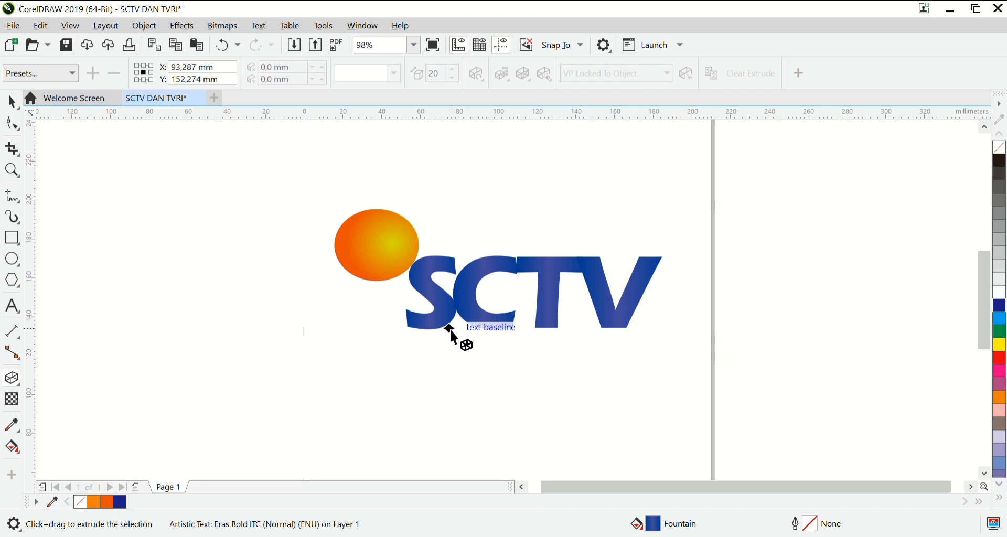
click(494, 283)
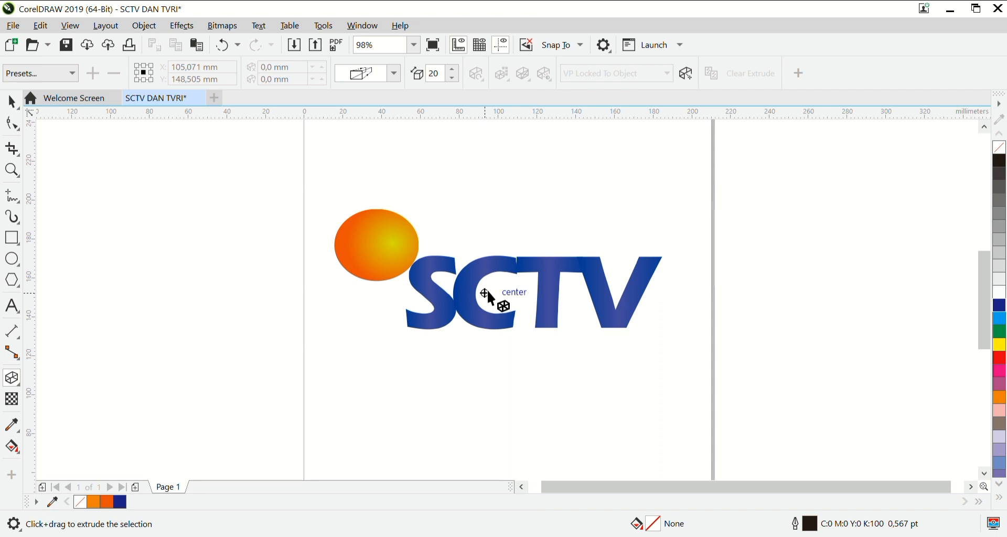
scroll(486, 290, left, 1)
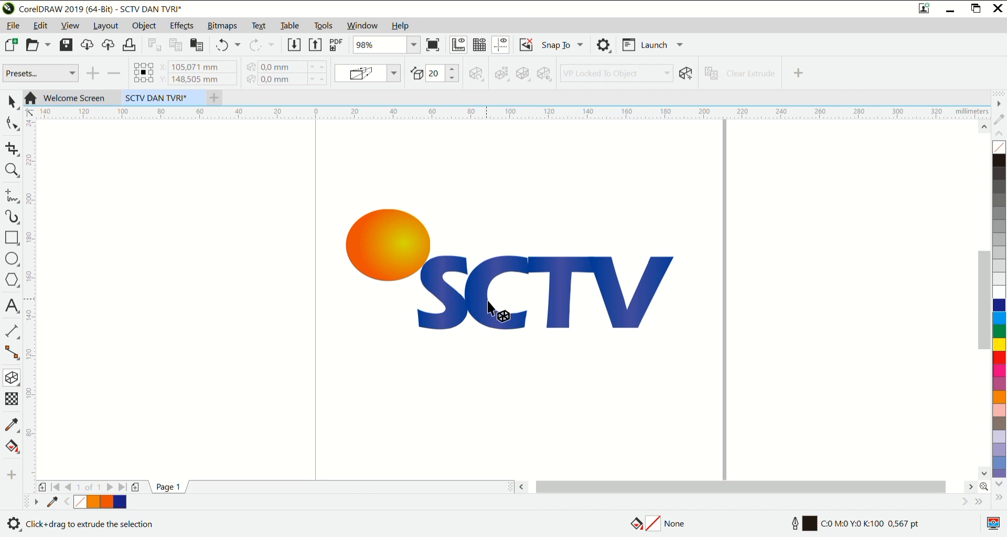
Select all four SCTV letters again without the ellipse and try to extrude them together.
click(12, 101)
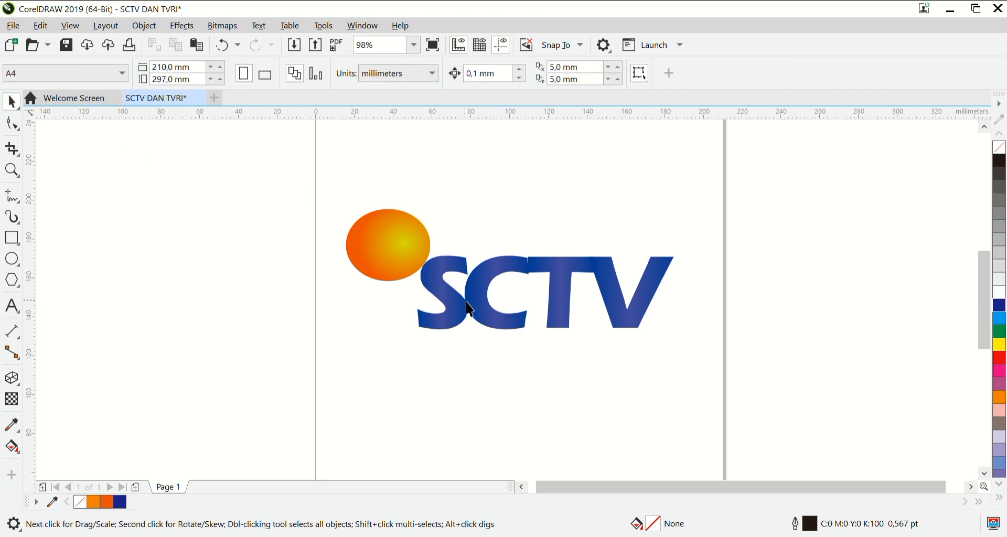
drag(412, 202, 696, 348)
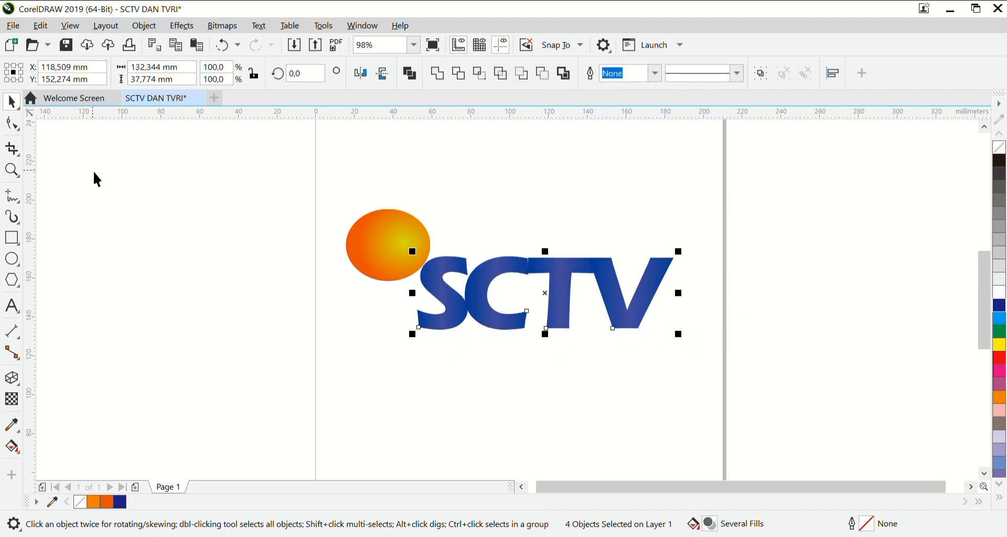
click(12, 379)
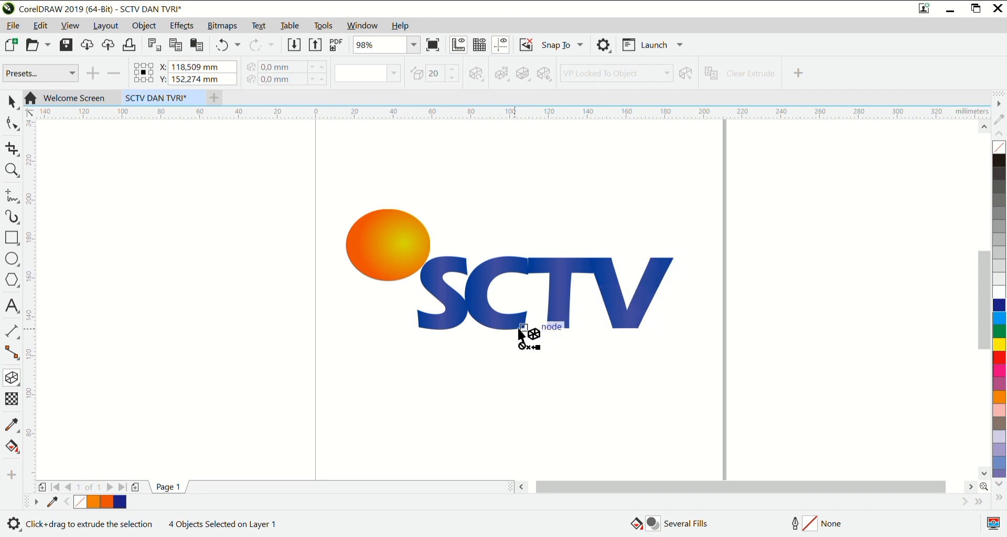
click(10, 101)
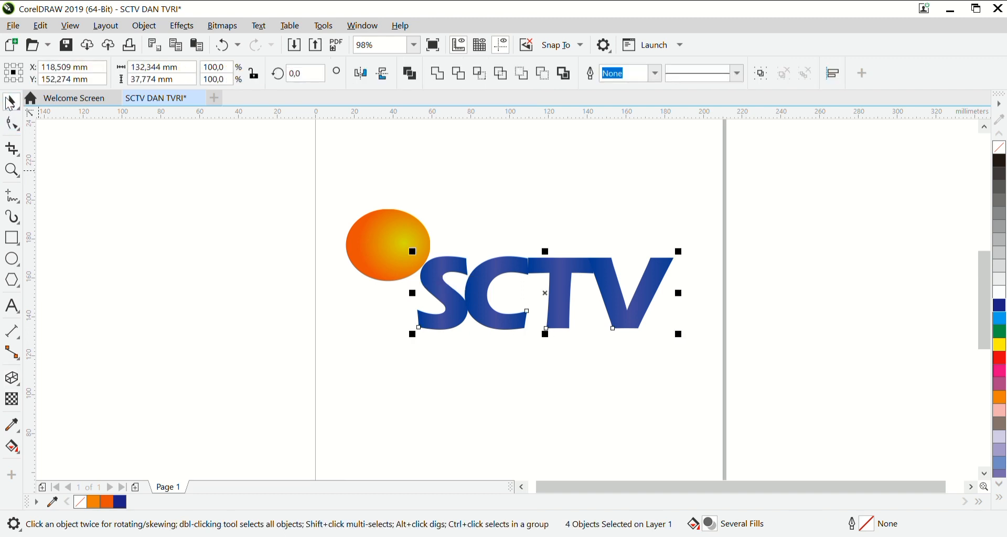
click(13, 378)
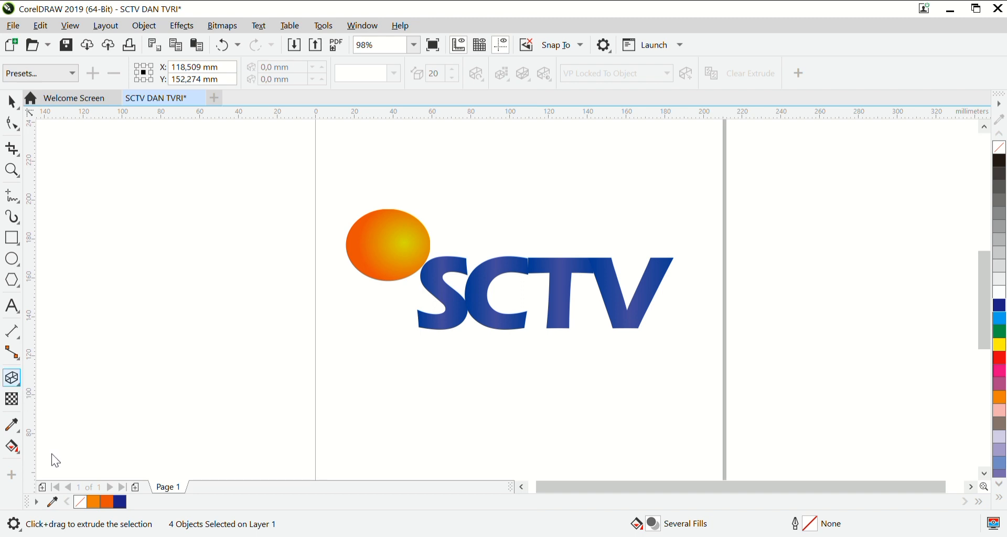
click(536, 292)
scroll(536, 292, up, 1)
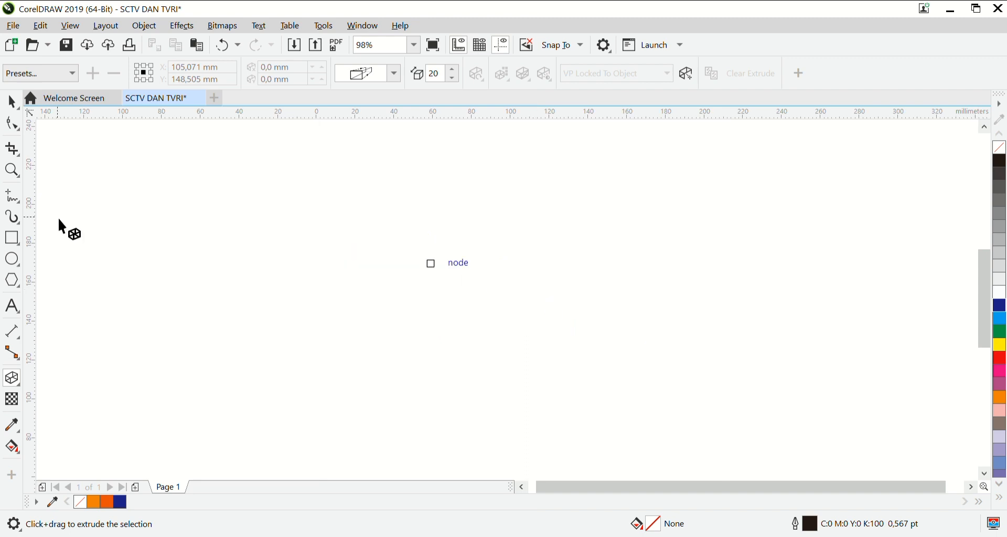
Extrude the letter T on its own towards its lower left, with the vanishing point at about -12.1 mm, -6.1 mm.
click(16, 168)
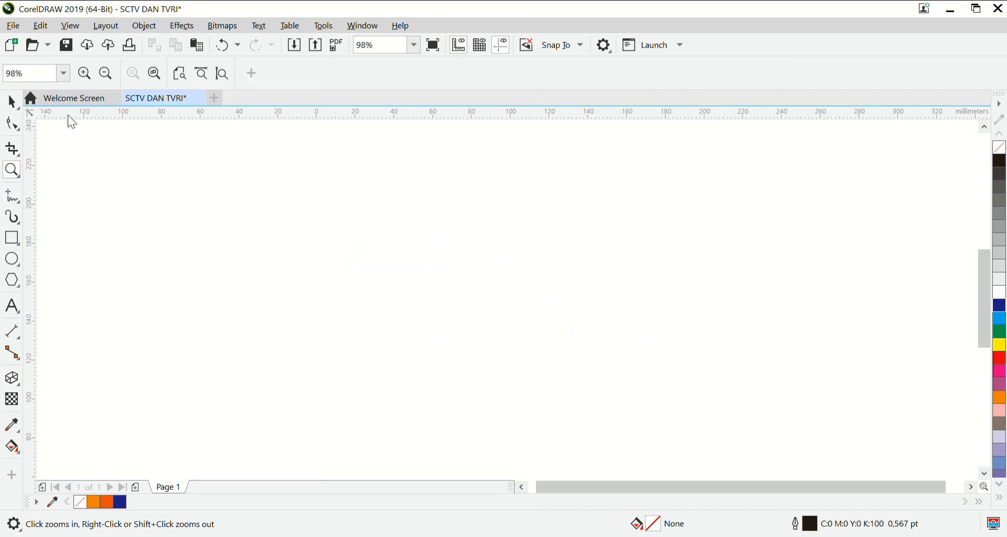
click(105, 74)
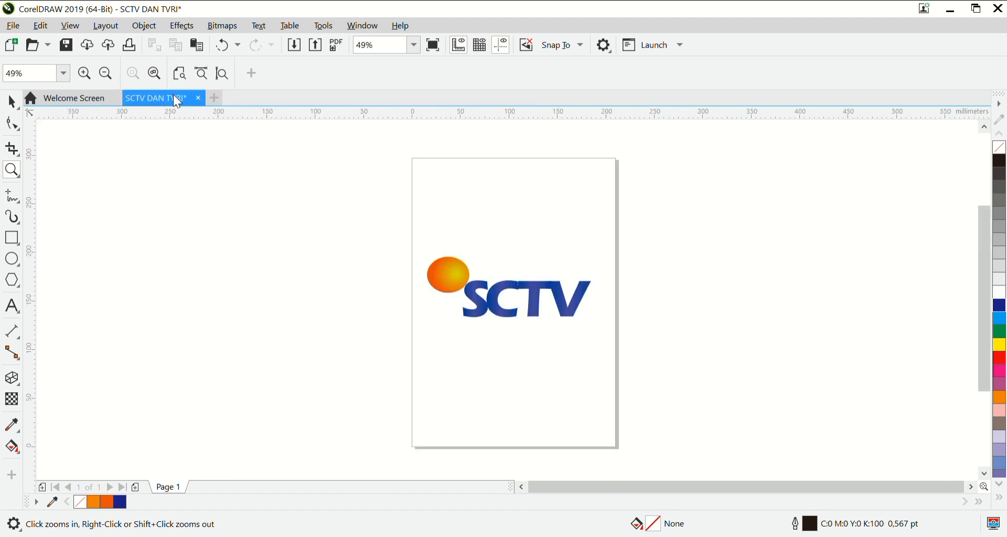
click(573, 308)
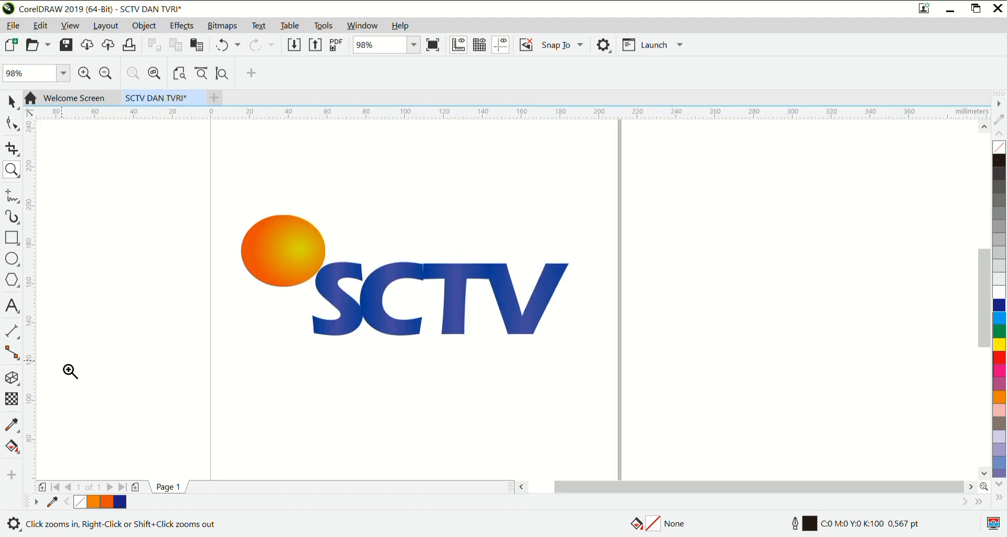
click(12, 378)
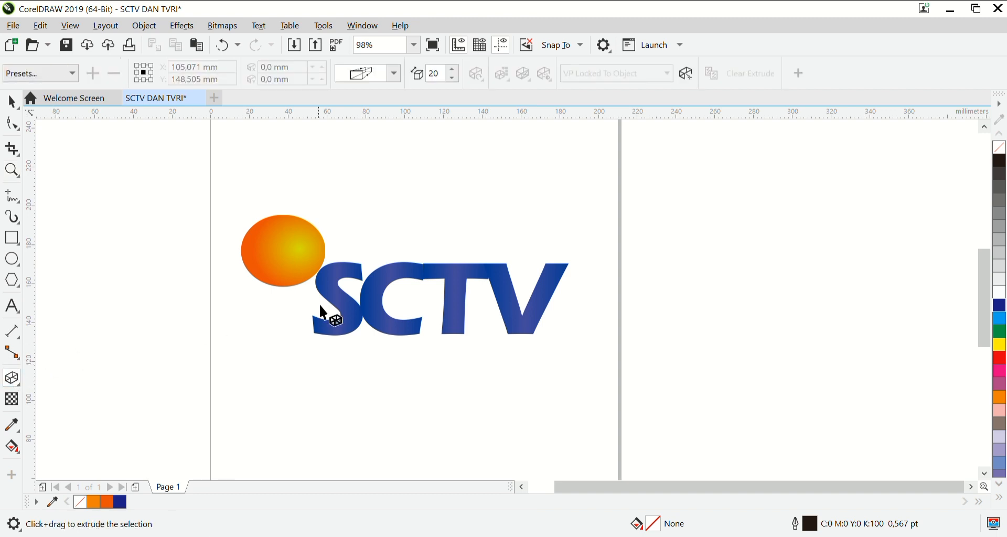
click(381, 300)
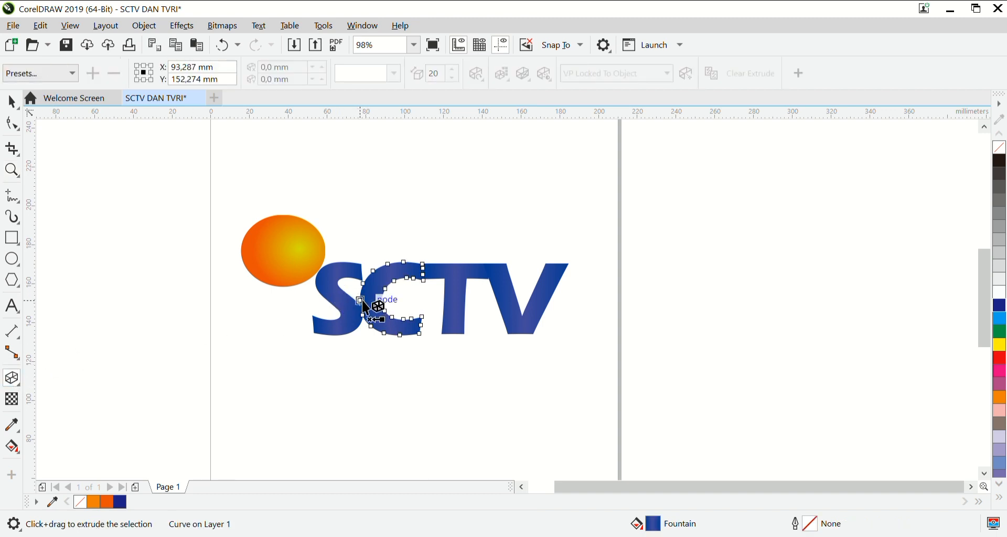
click(464, 302)
drag(467, 309, 440, 314)
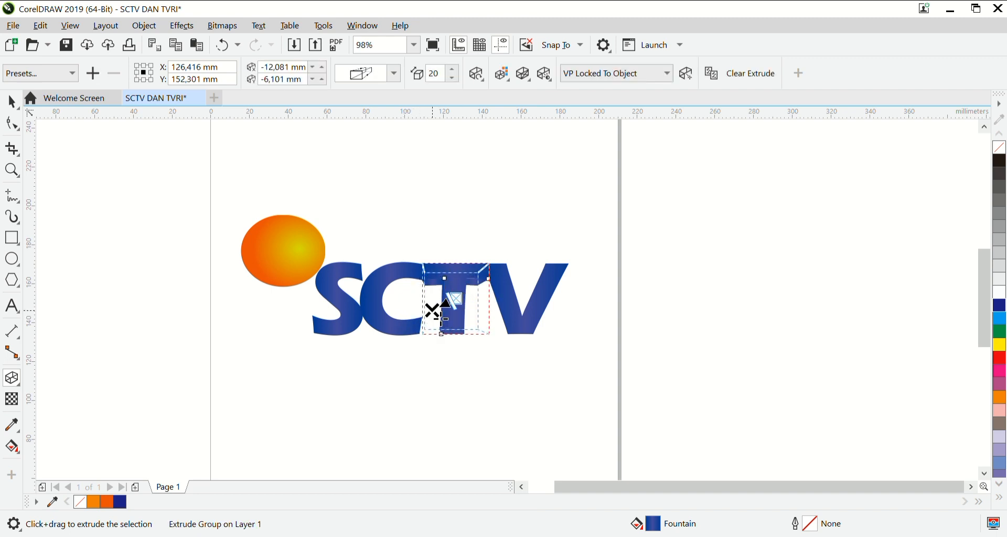
Extrude the V and the S separately towards the lower left, with vanishing points at about -6.9, -5.6 mm and -8.7, -4.7 mm.
click(529, 313)
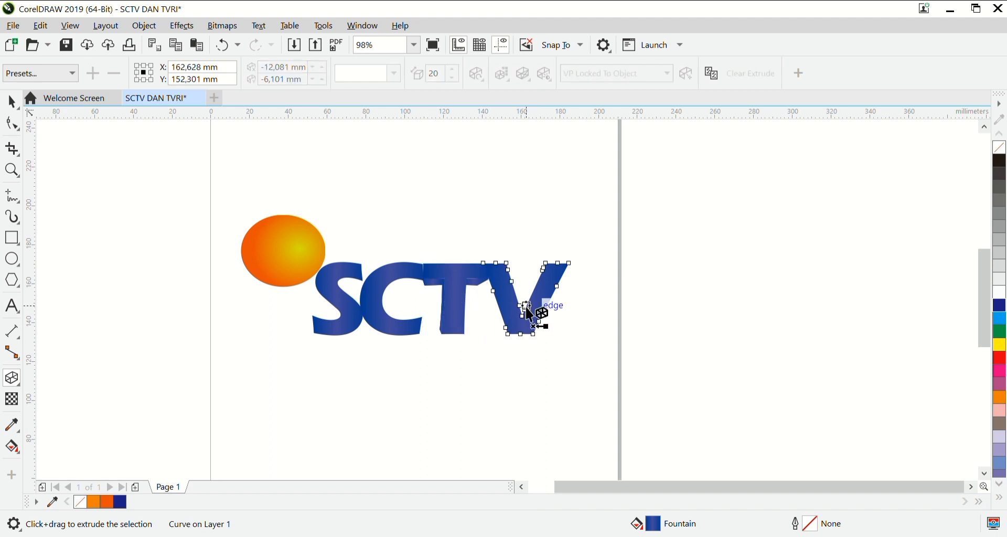
drag(528, 313, 522, 311)
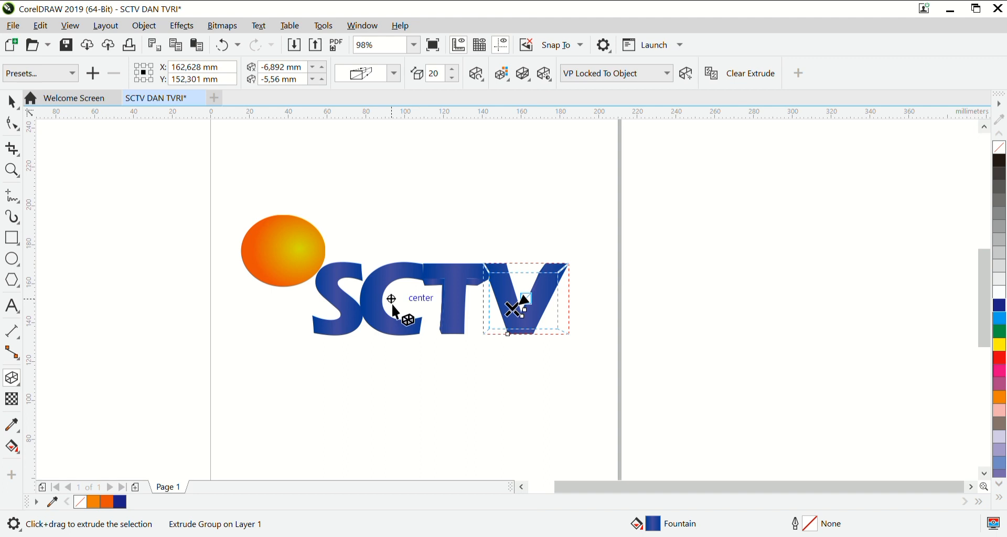
click(391, 303)
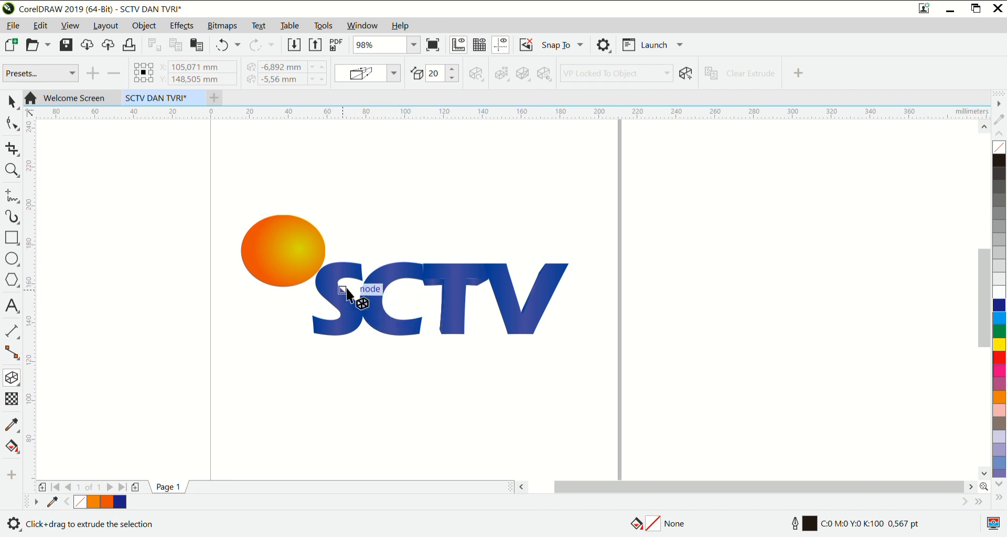
click(345, 308)
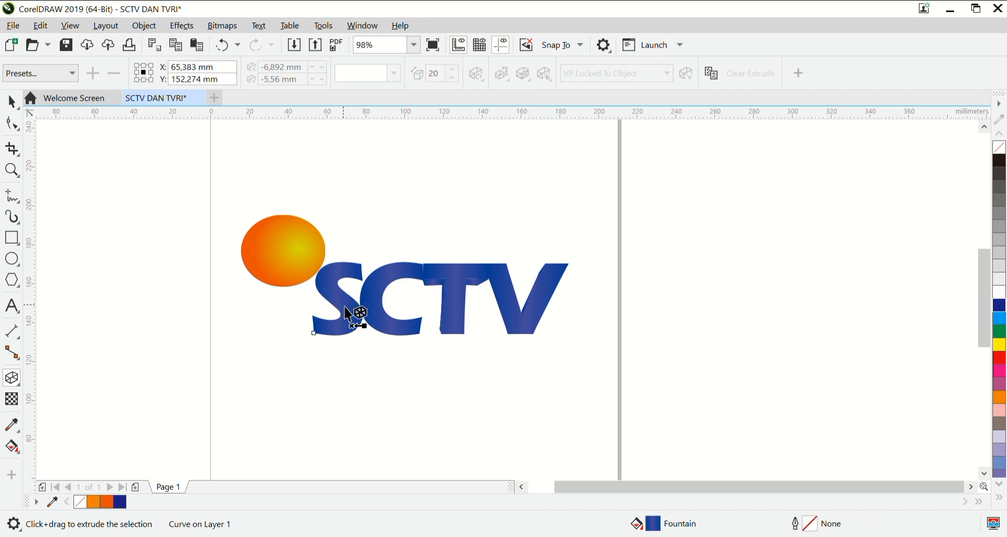
drag(345, 310, 327, 307)
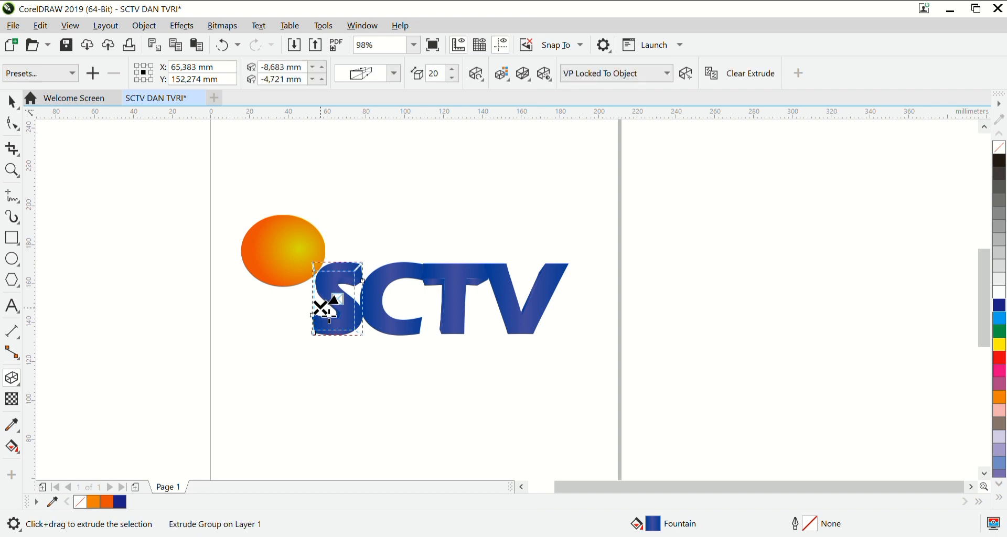
Extrude the letter C towards its lower left, with the vanishing point at about -20.9 mm, -6.6 mm, and deselect it.
click(389, 318)
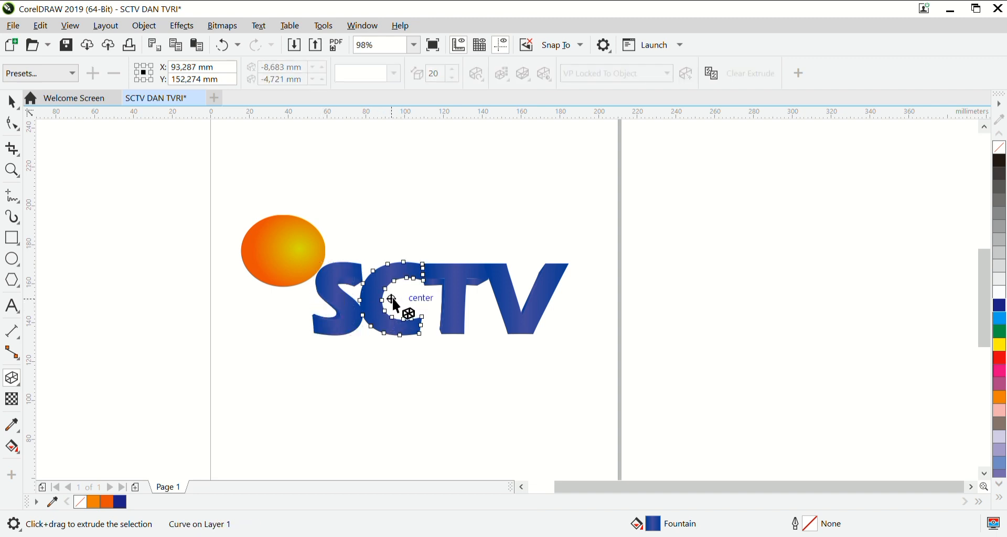
drag(399, 299, 395, 303)
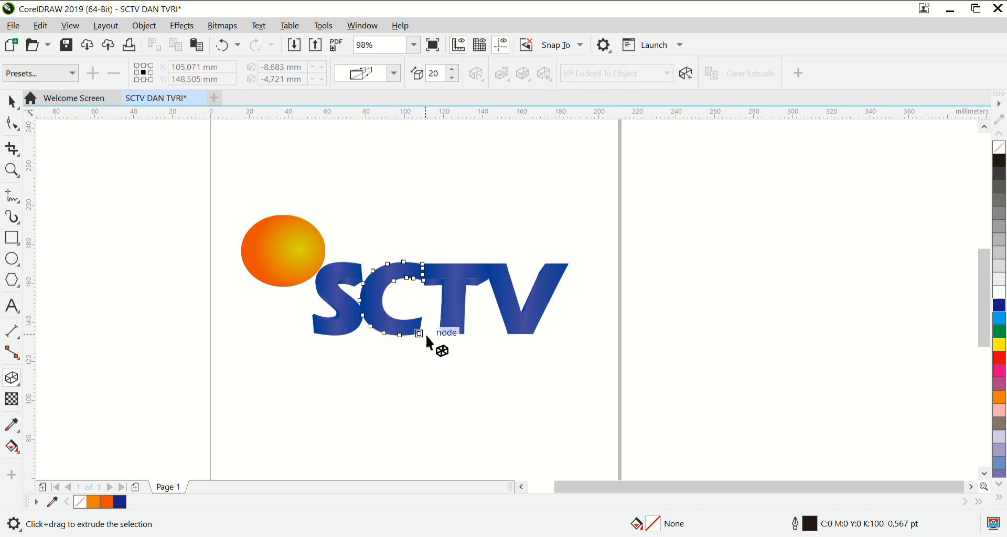
click(386, 314)
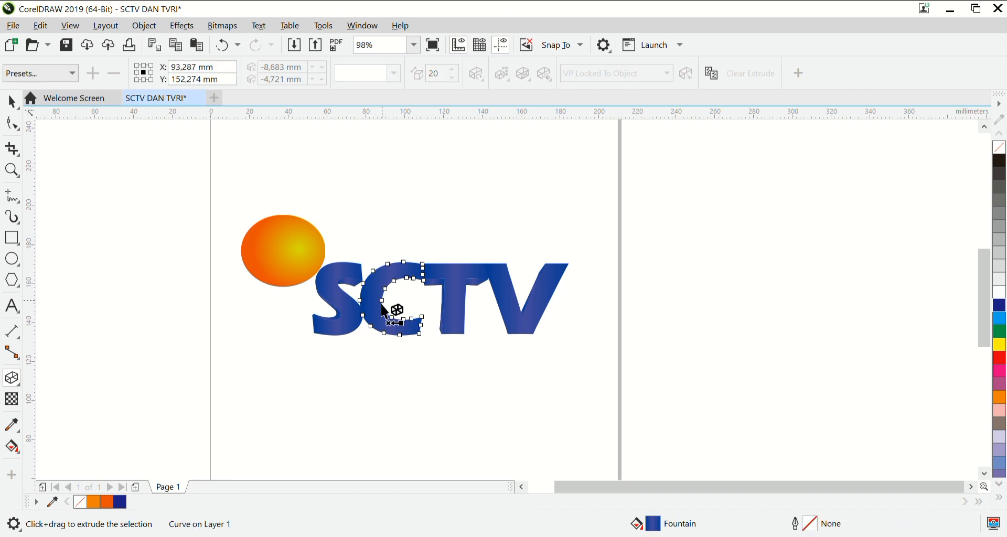
mouse_move(395, 296)
mouse_down()
mouse_move(329, 323)
mouse_move(352, 313)
mouse_up()
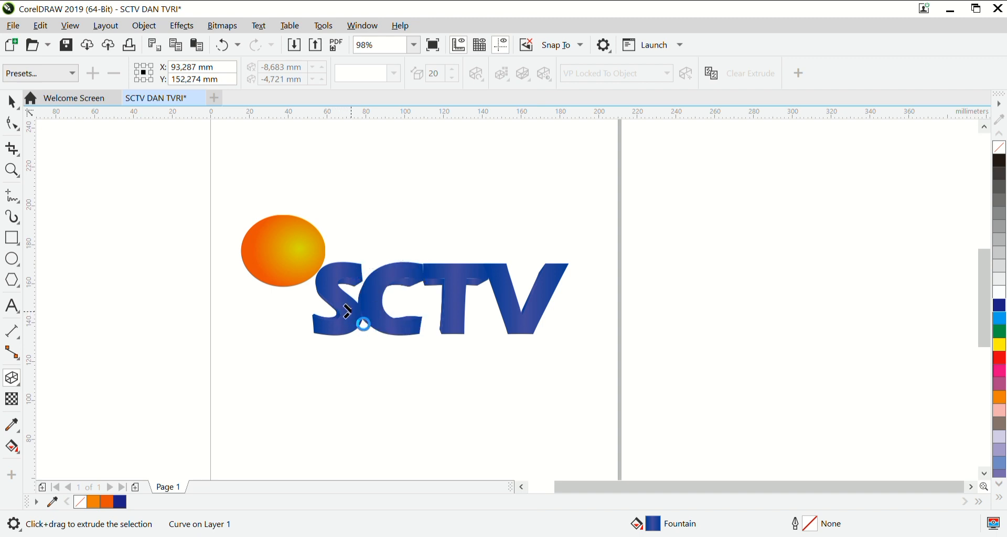
click(467, 364)
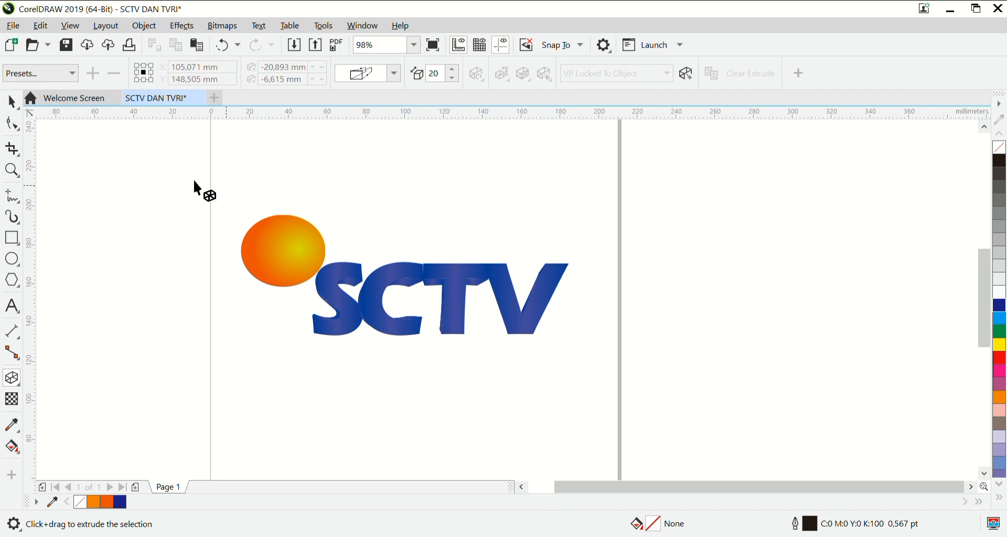
key(space)
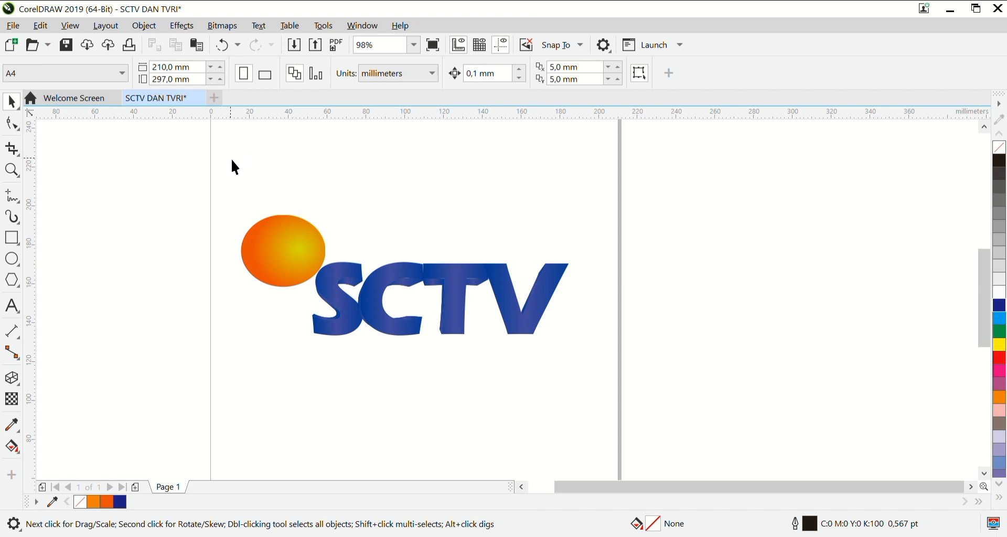
drag(231, 159, 584, 374)
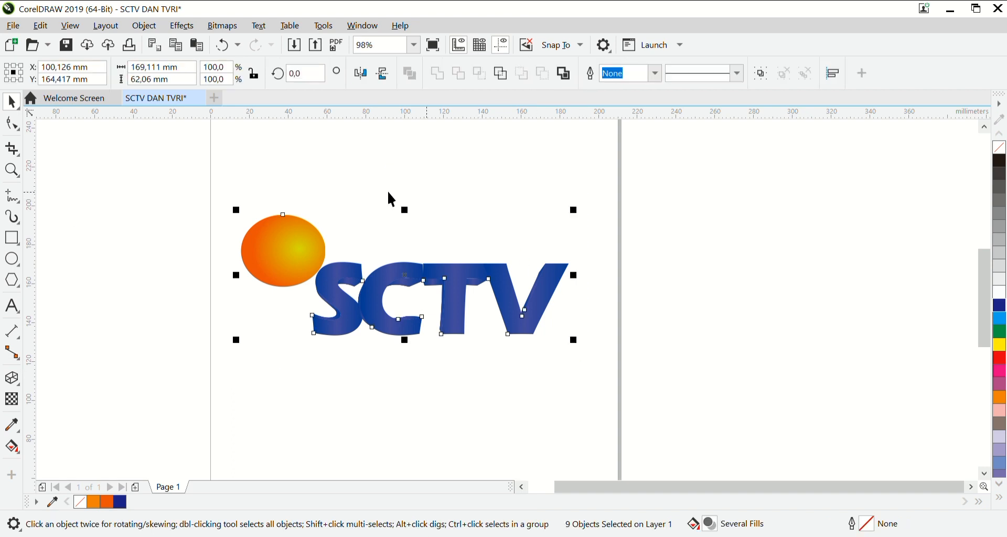
click(232, 131)
Draw a rectangle about 178 by 76 mm around the whole logo and fill it with black, K:100.
click(16, 243)
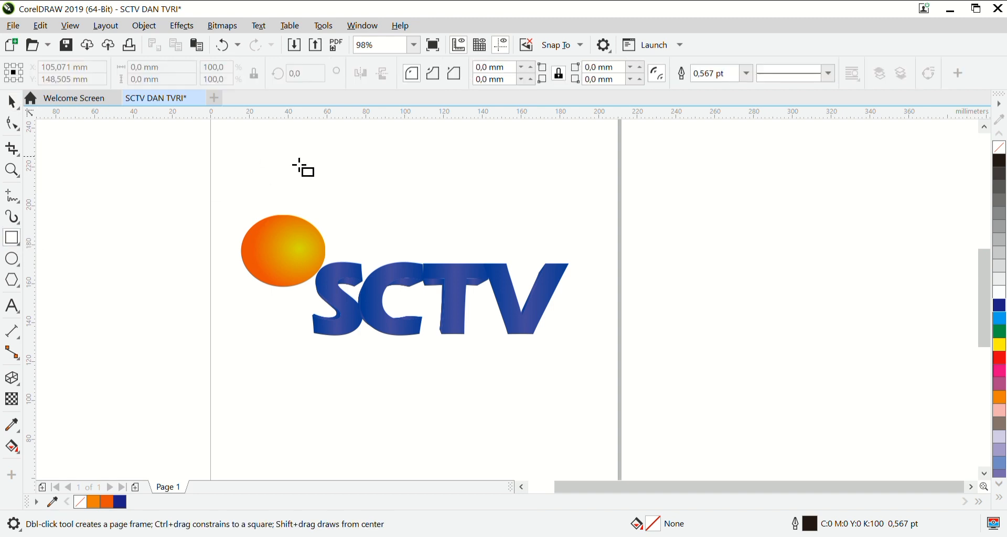
drag(246, 209, 581, 348)
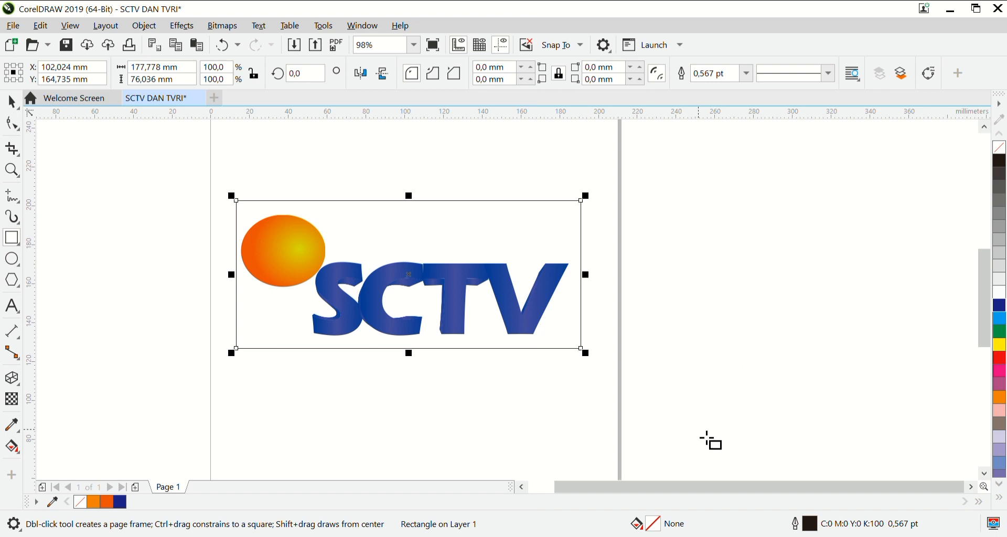
double_click(656, 527)
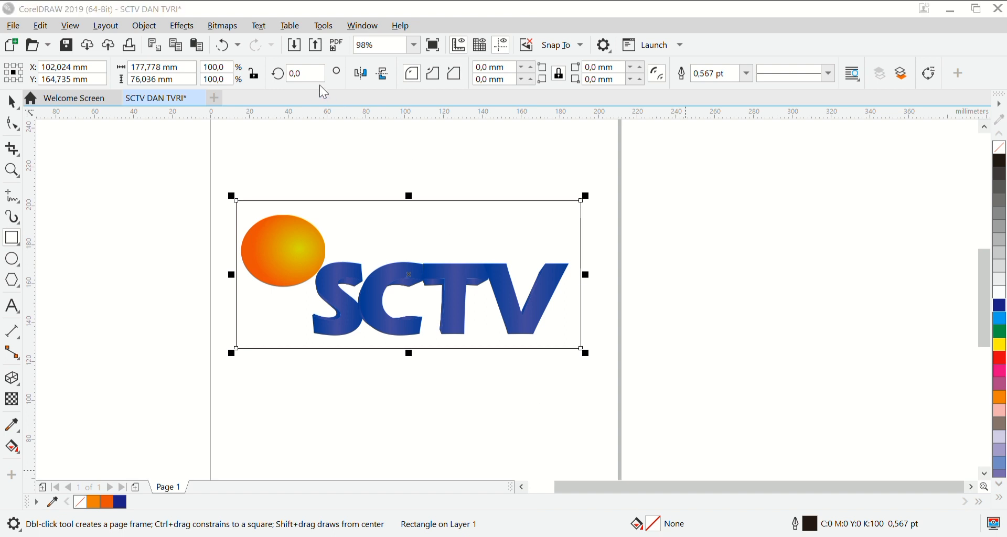
click(307, 78)
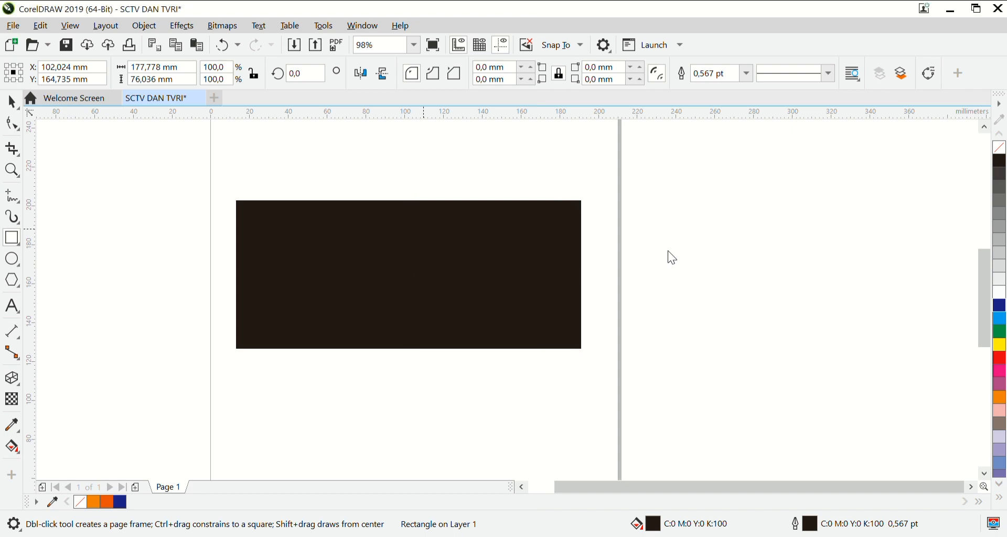
Send the black rectangle behind the logo and stretch it downward to about 80 mm high.
key(shift+Page_Down)
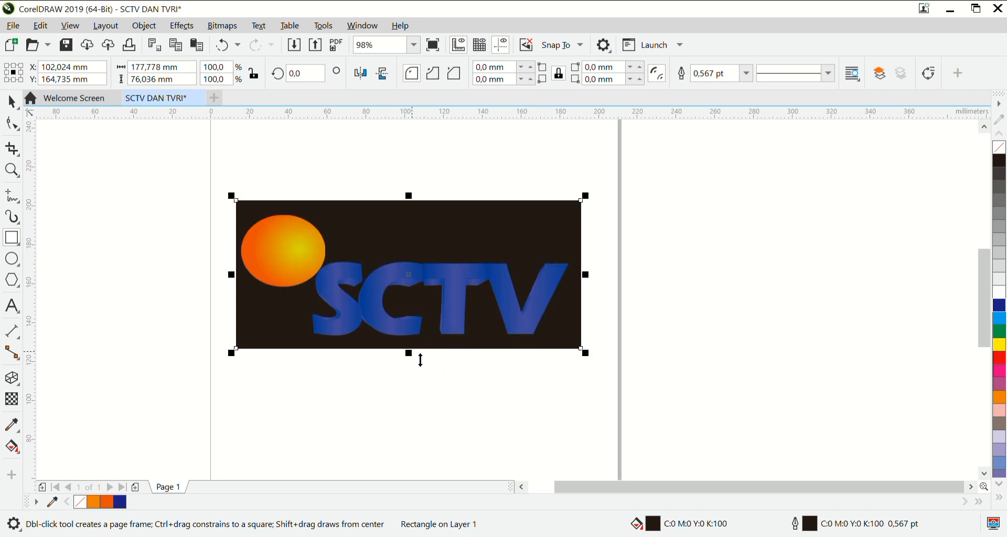
drag(419, 360, 419, 369)
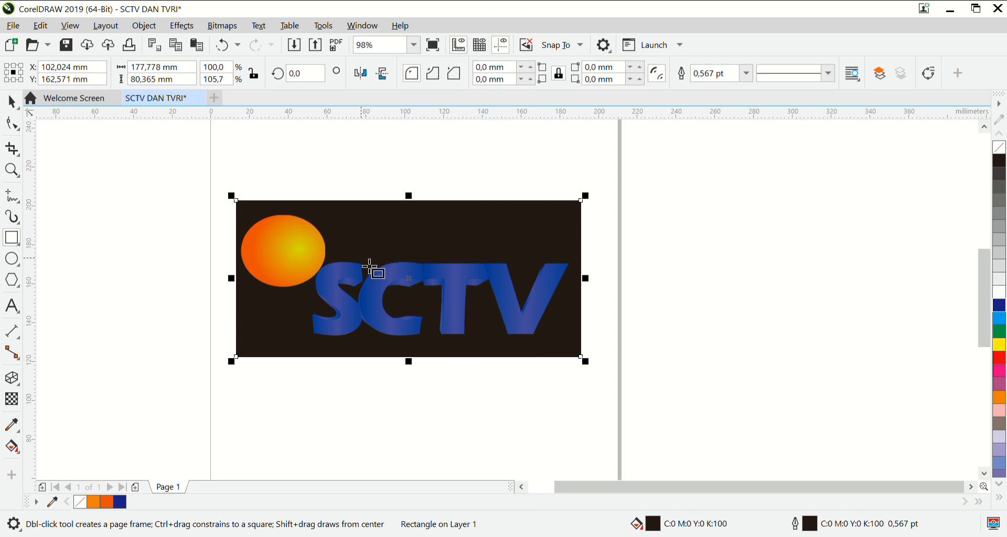
Round all four corners of the black rectangle to a radius of about 12.9 mm and deselect it.
click(18, 131)
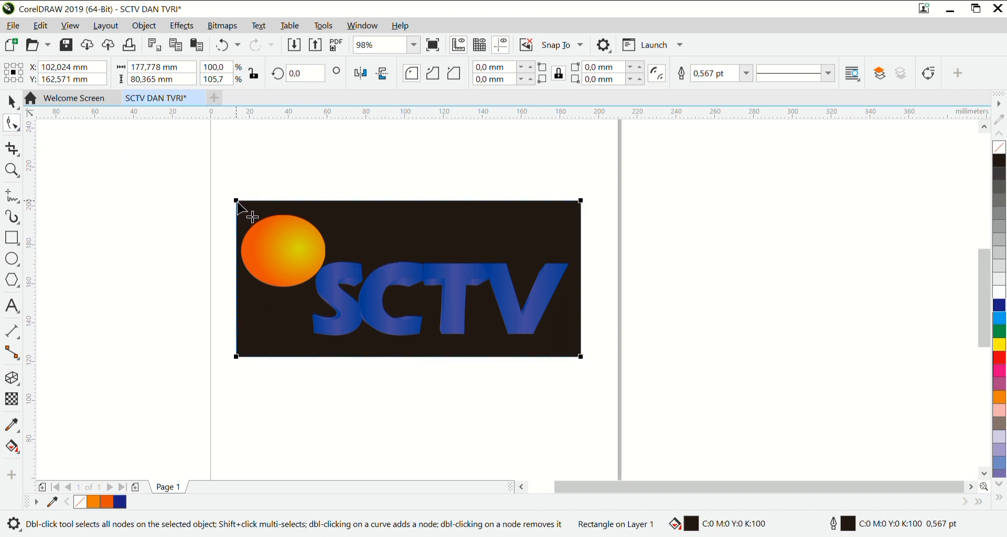
drag(236, 201, 263, 221)
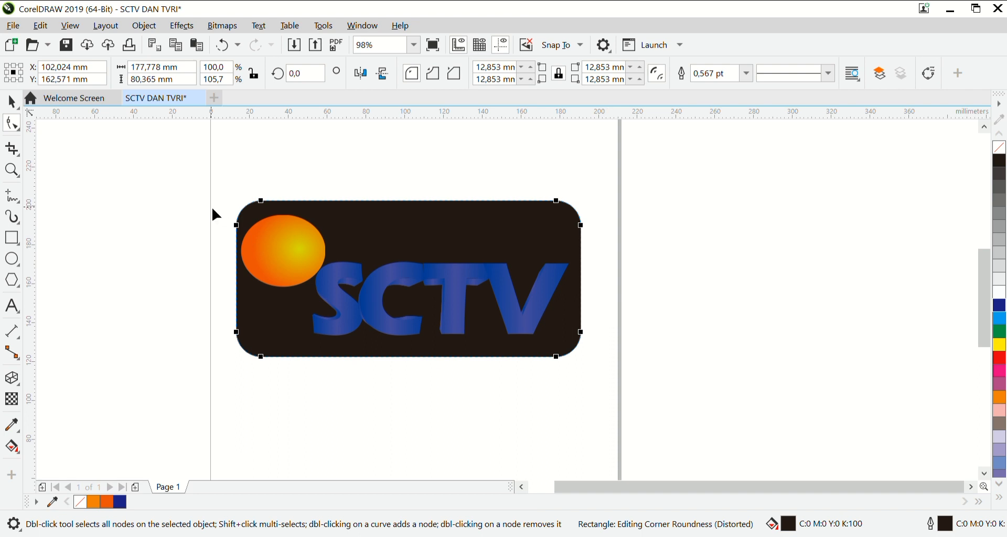
click(13, 101)
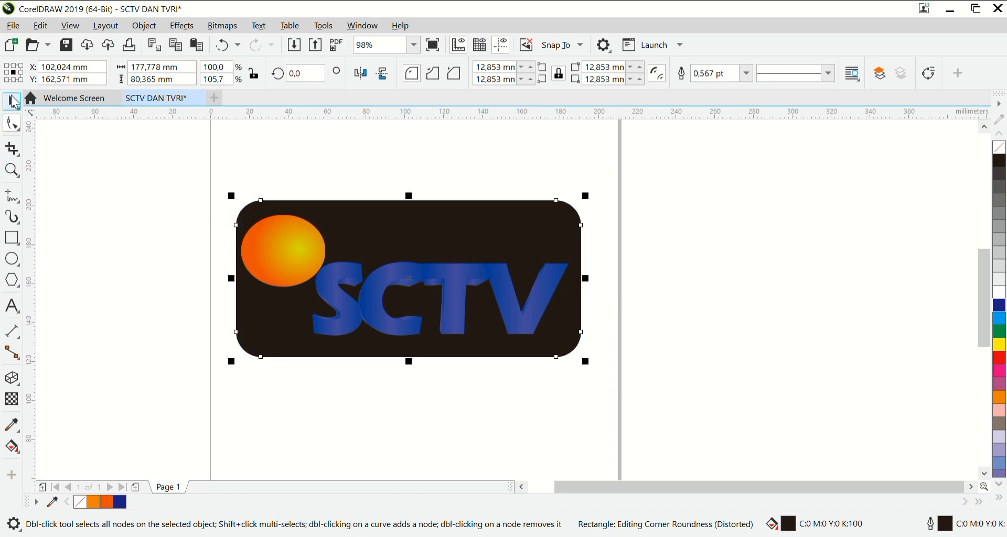
key(Escape)
Deepen the letter V's extrusion towards its lower left, with the vanishing point at about -16.9, -7.2 mm, and deselect it.
click(546, 313)
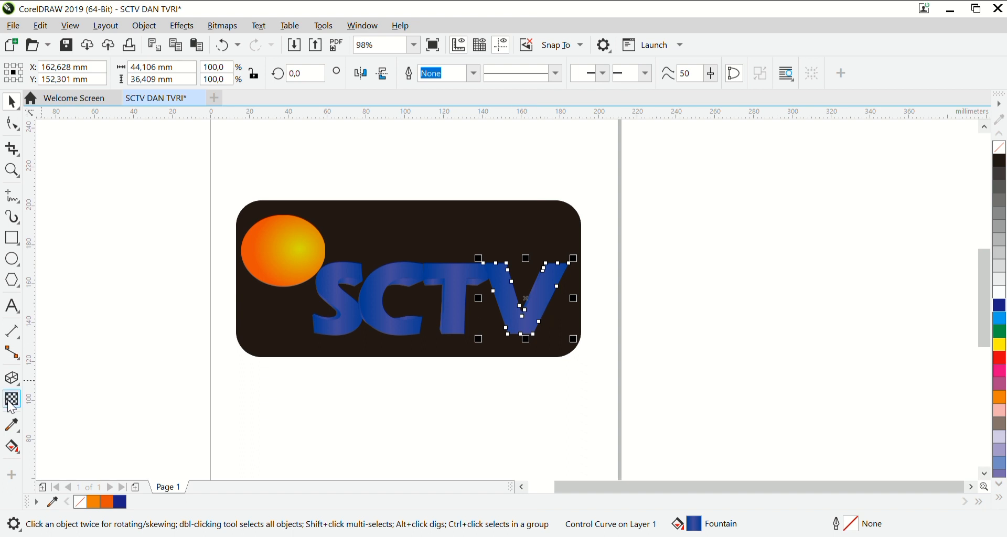
click(11, 378)
mouse_move(528, 298)
mouse_down()
mouse_move(483, 337)
mouse_move(527, 312)
mouse_up()
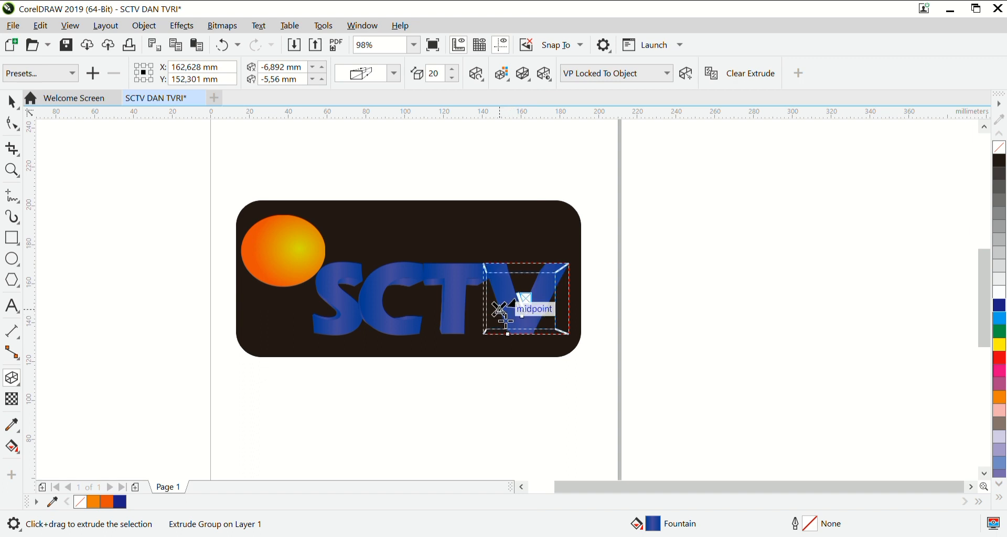
drag(499, 310, 493, 313)
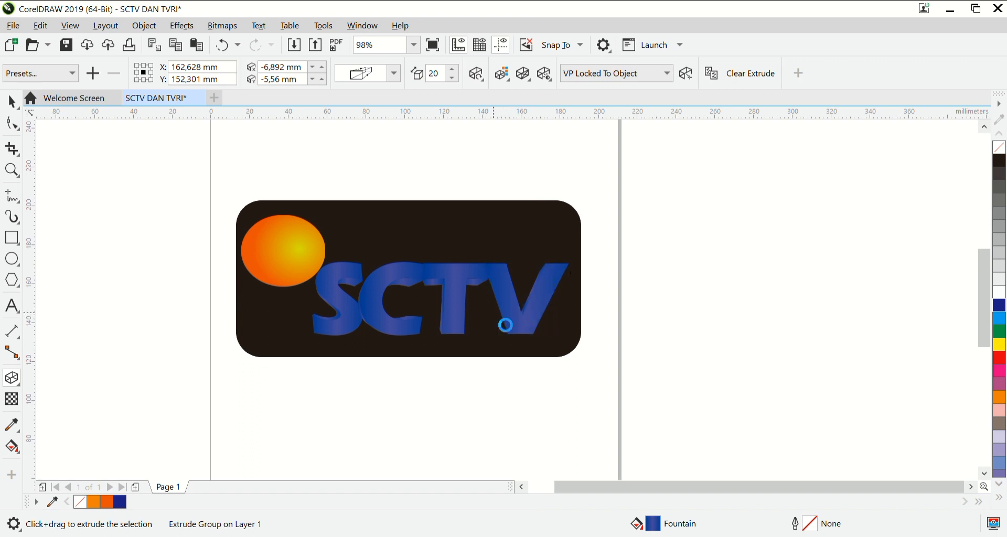
click(642, 324)
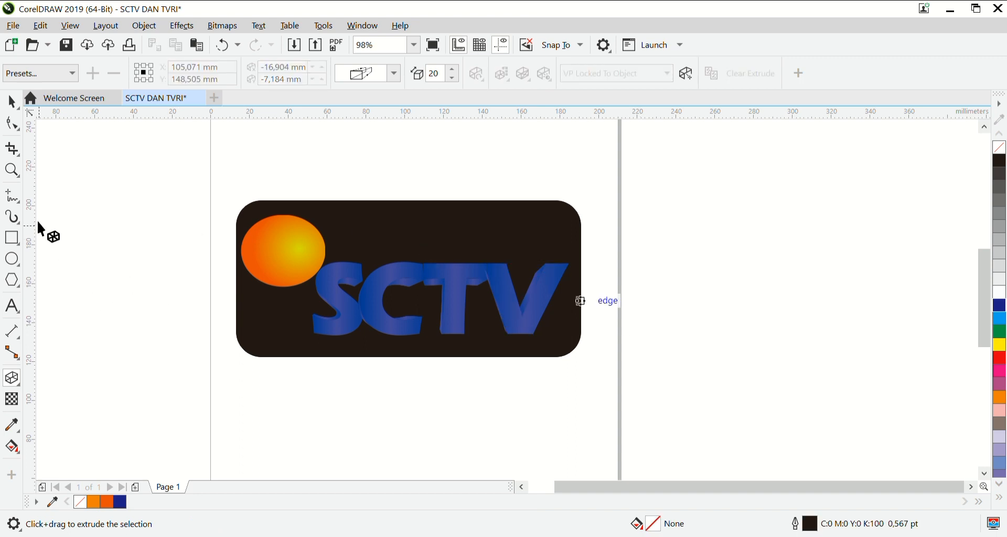
click(12, 101)
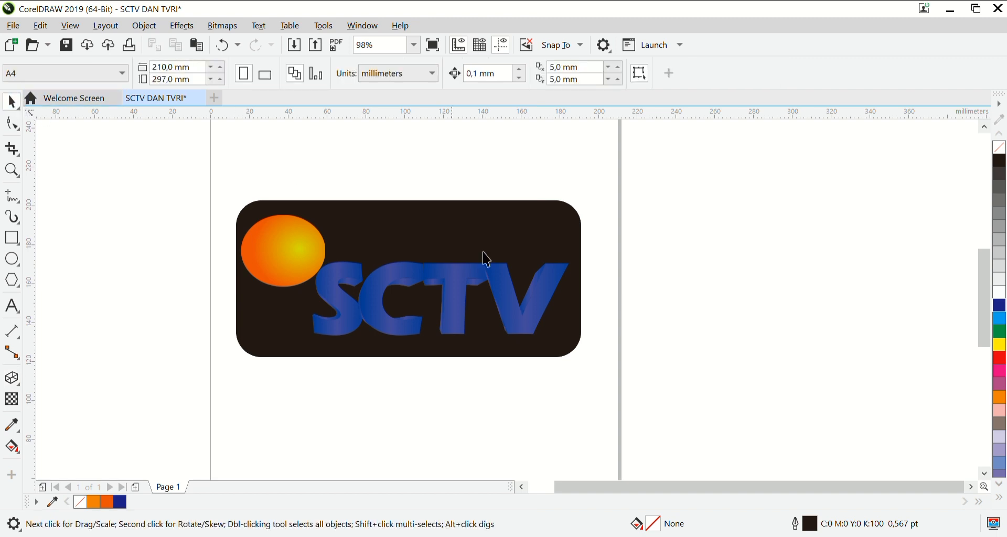
Add the artistic text "TV" in the empty page area below the SCTV logo.
drag(985, 284, 996, 303)
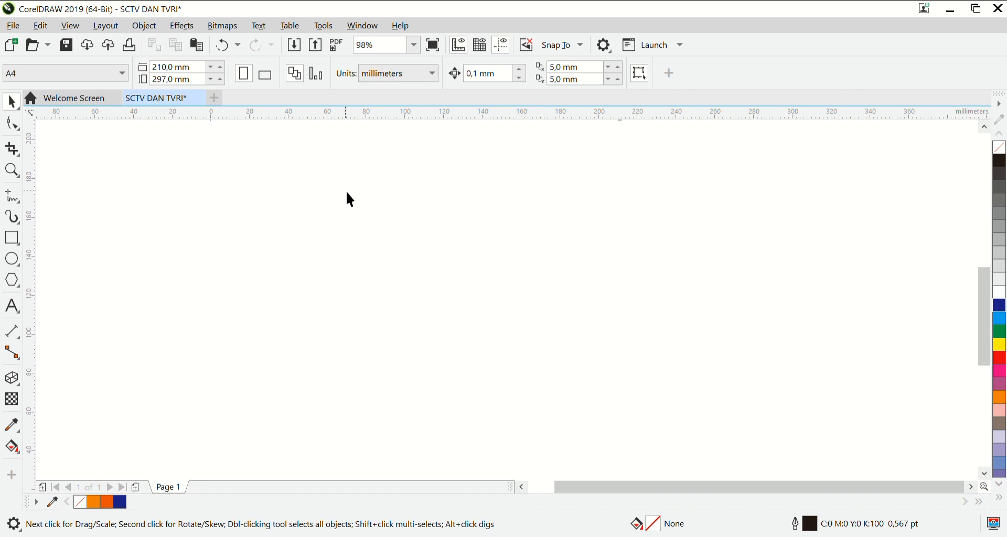
click(11, 170)
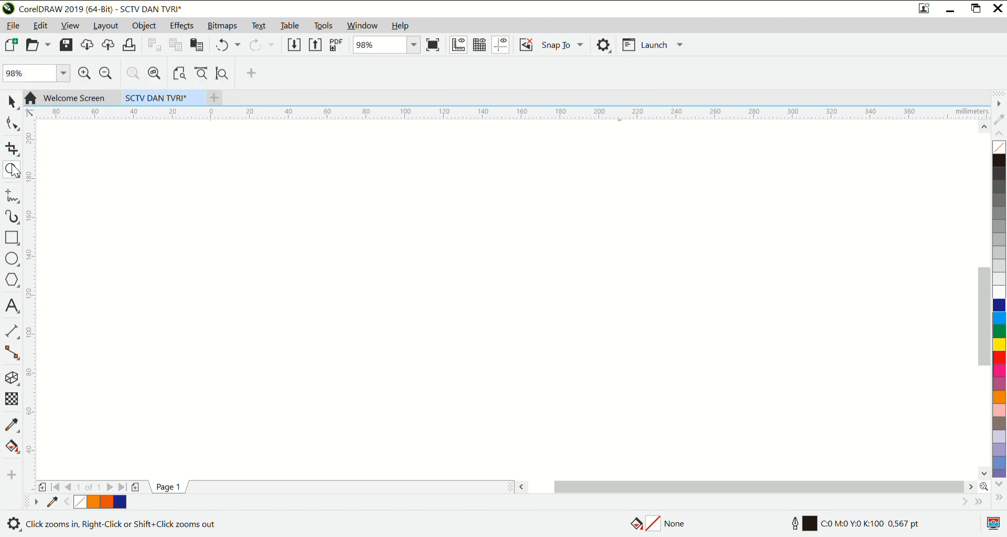
click(110, 75)
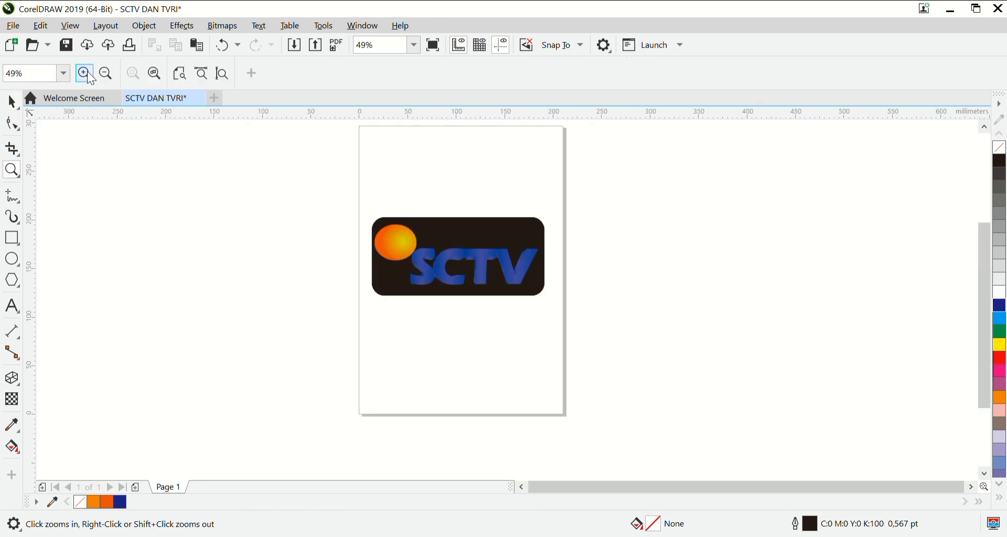
click(84, 73)
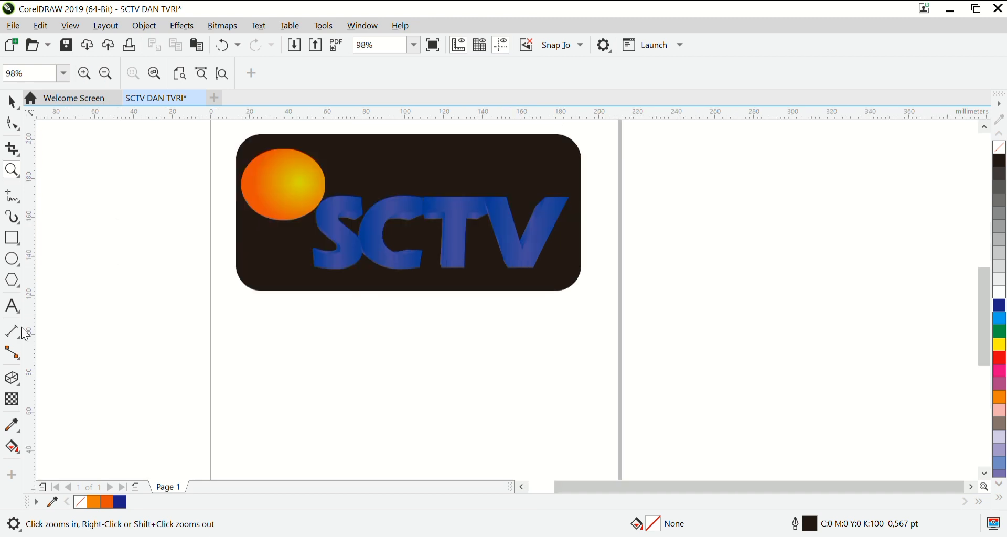
click(12, 305)
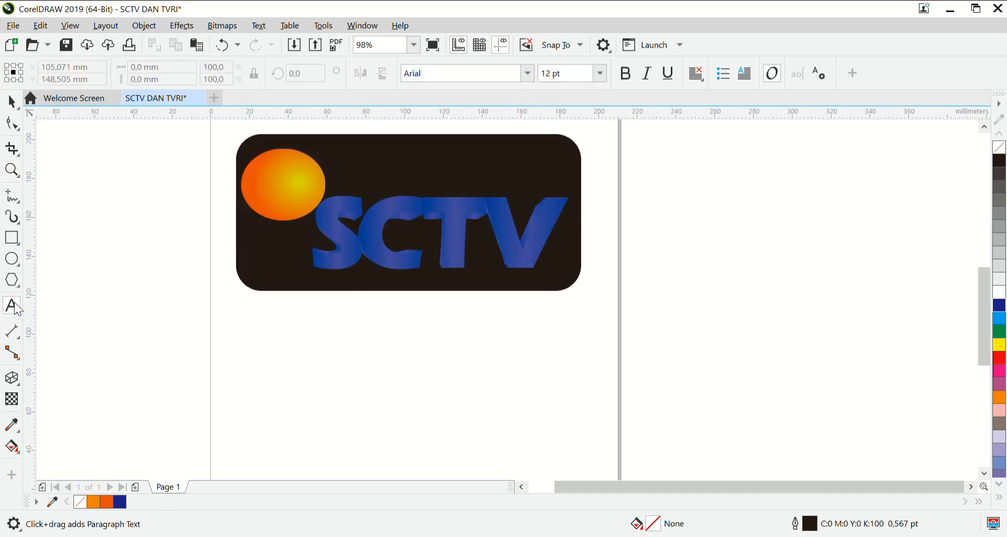
click(320, 361)
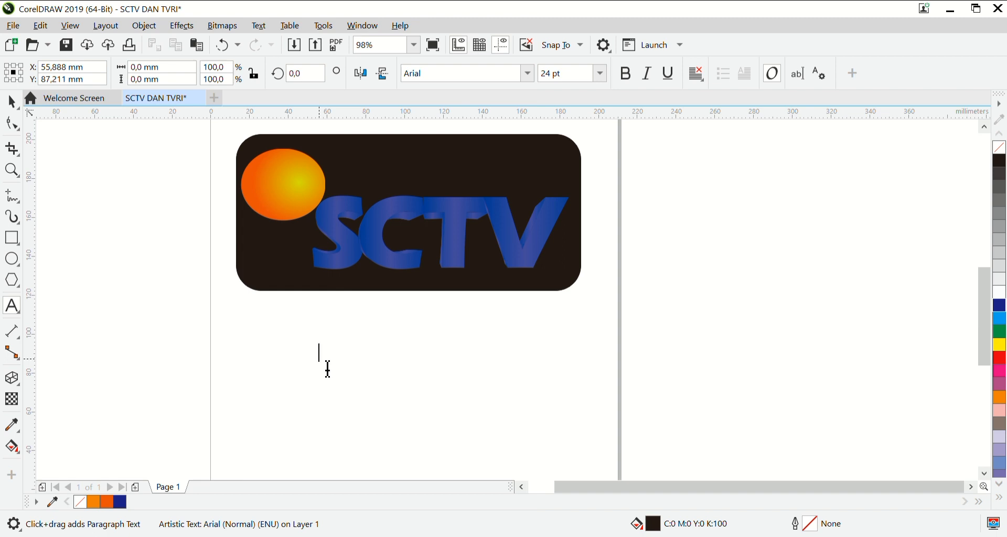
text(TV)
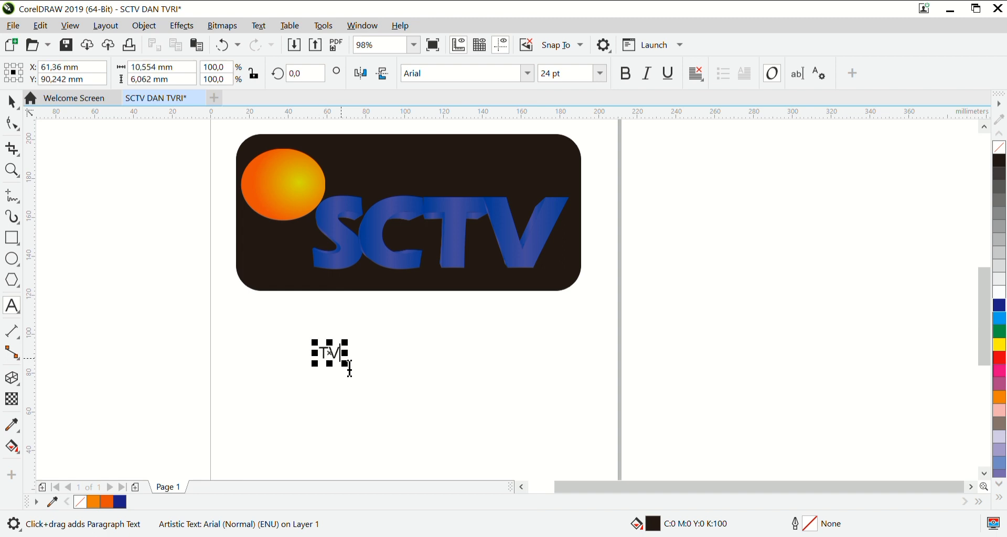
Set the TV text in Eras Bold ITC and enlarge it to about 162 pt, roughly 81 by 38 mm.
click(341, 353)
drag(350, 362, 328, 360)
click(527, 74)
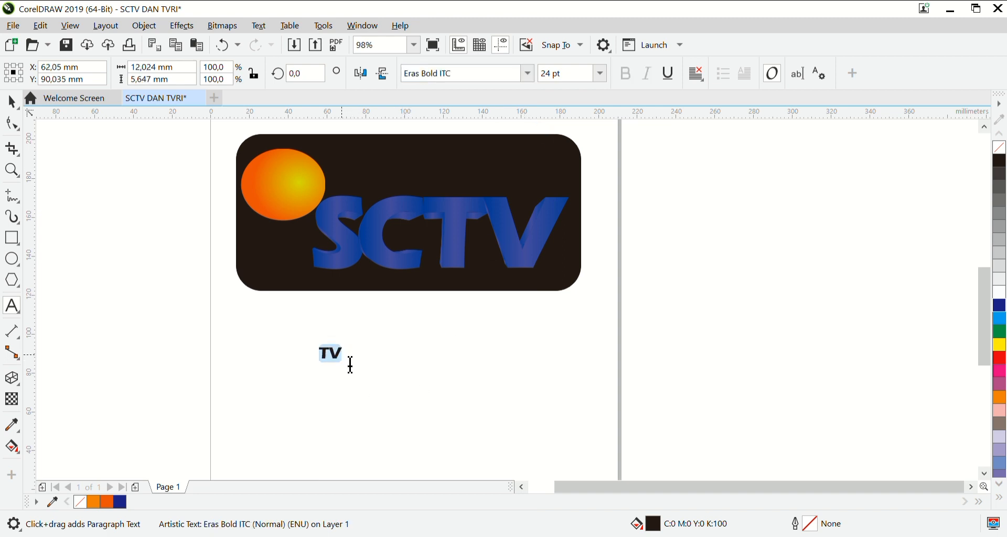
click(351, 365)
drag(351, 361, 489, 411)
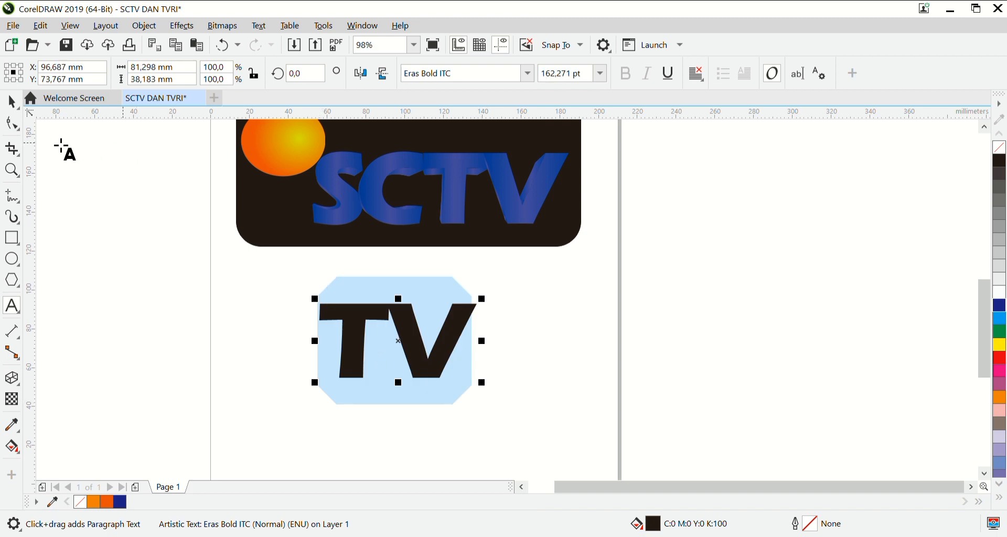
Tighten the letter spacing of the TV text until it is about 77.6 mm wide.
click(11, 126)
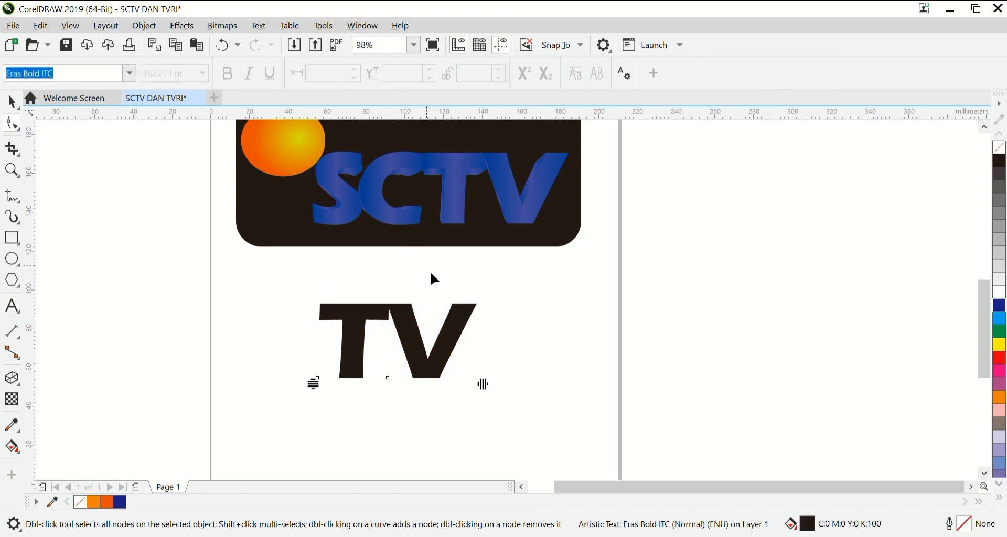
drag(492, 394, 476, 396)
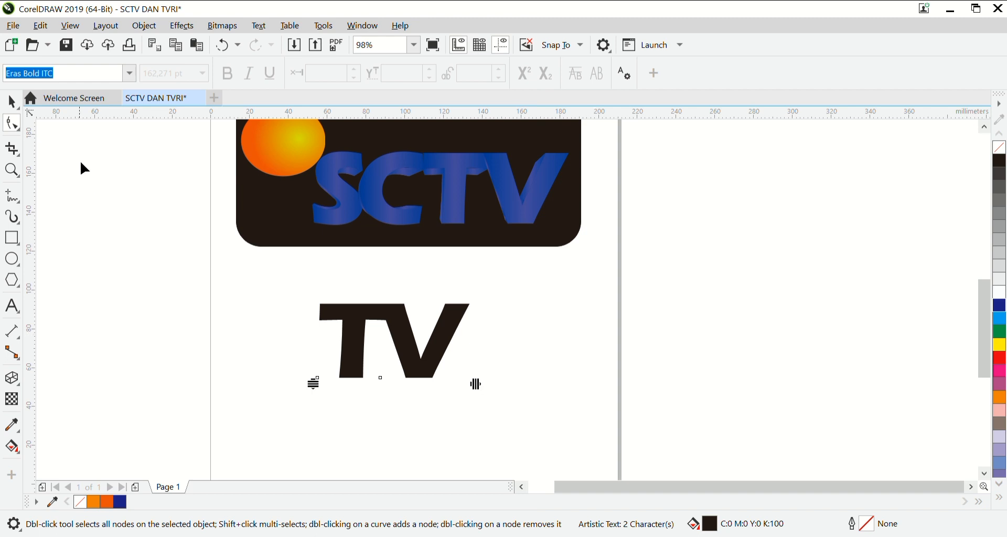
click(11, 101)
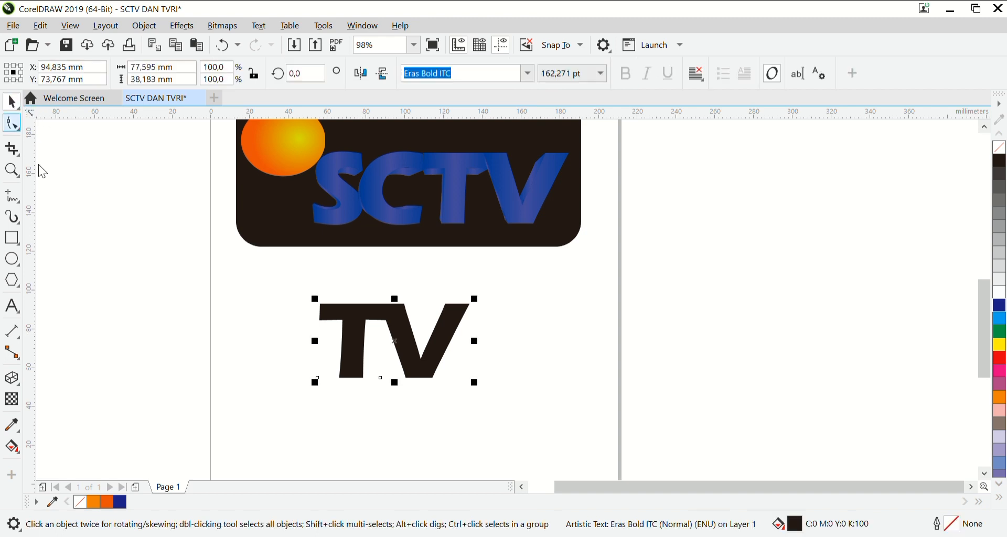
Draw a near-circular ellipse about 101 by 102 mm to the right of the TV text.
click(12, 260)
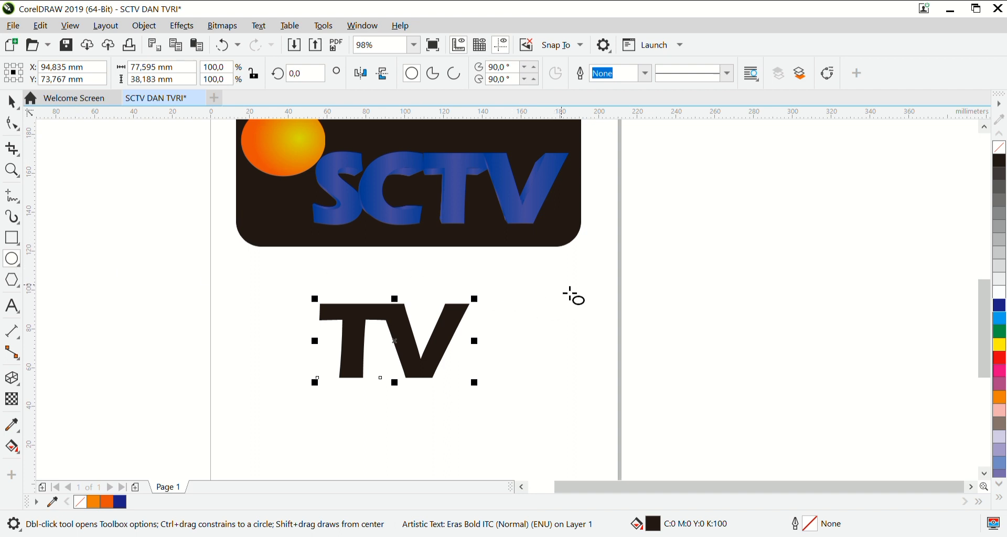
drag(559, 289, 760, 460)
scroll(739, 467, down, 1)
drag(705, 357, 650, 354)
key(Delete)
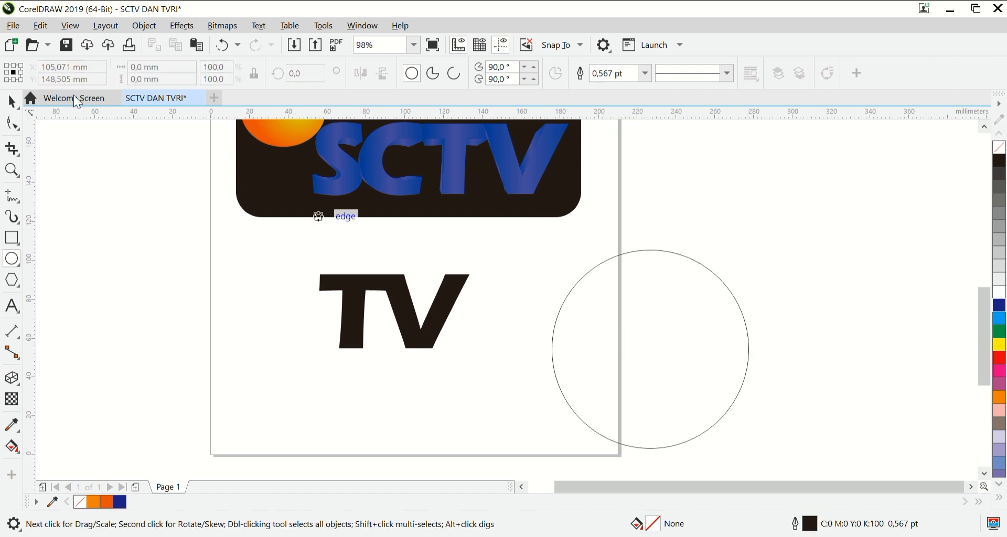
Move the circle against the V's right edge, scale it down to about 88 by 89 mm, and deselect it.
click(11, 102)
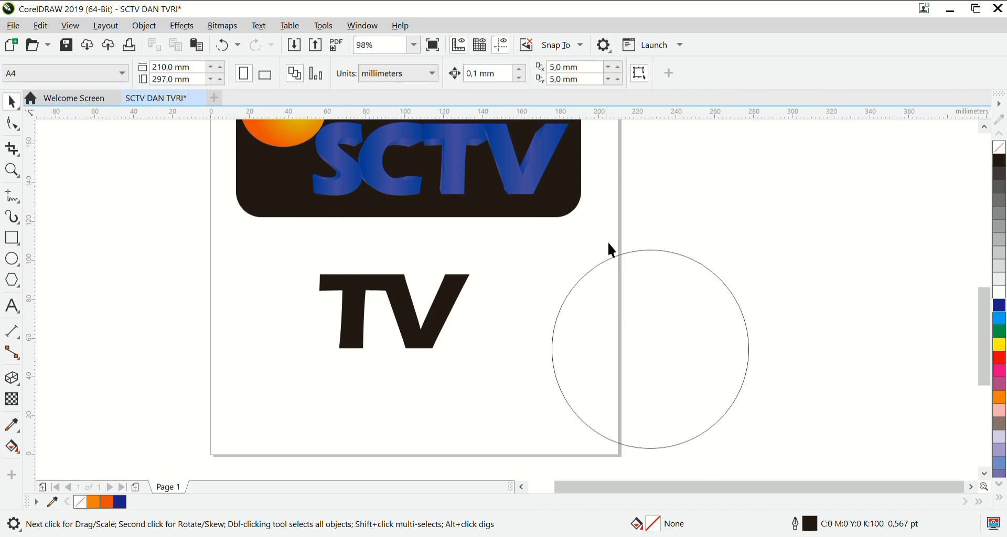
drag(670, 294, 575, 264)
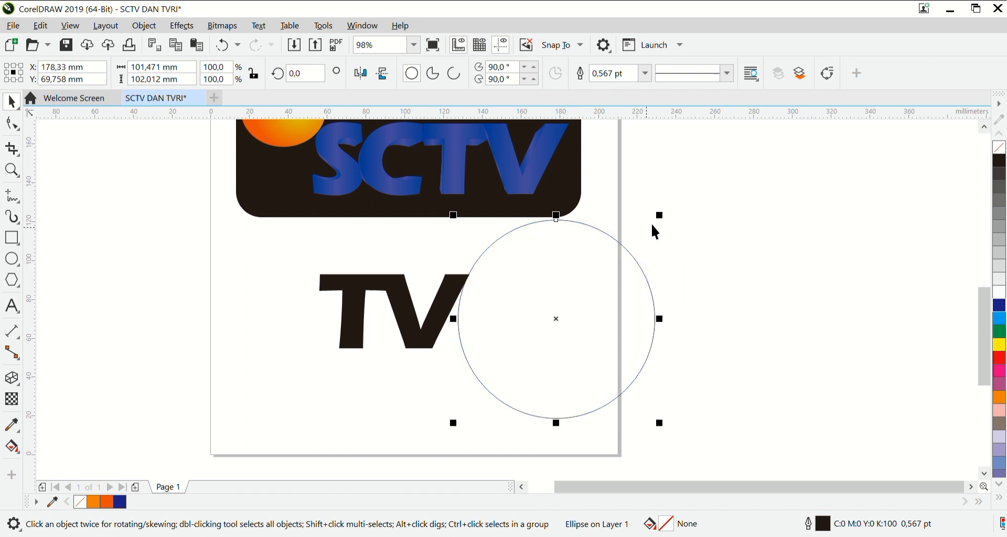
drag(668, 219, 662, 230)
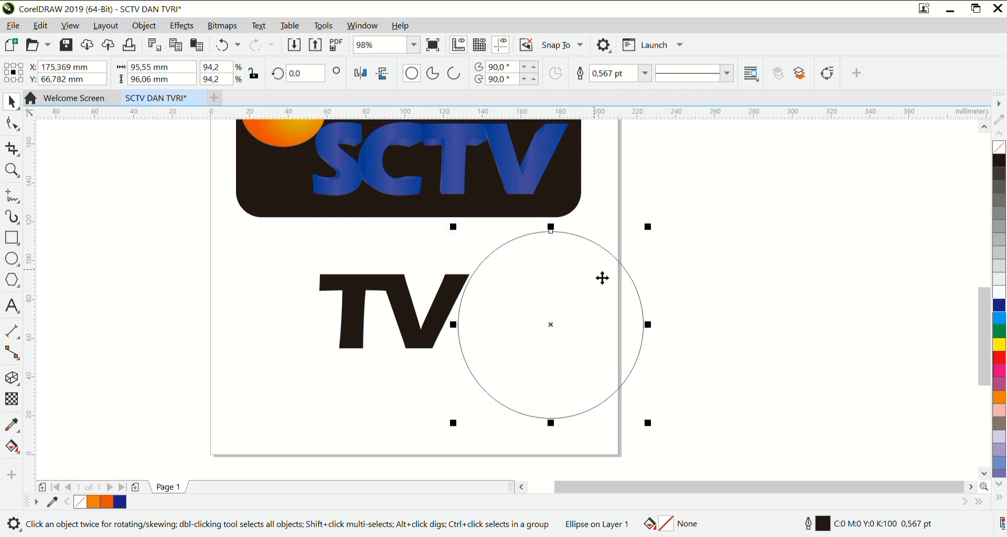
mouse_move(599, 278)
mouse_down()
mouse_move(589, 276)
mouse_move(598, 276)
mouse_up()
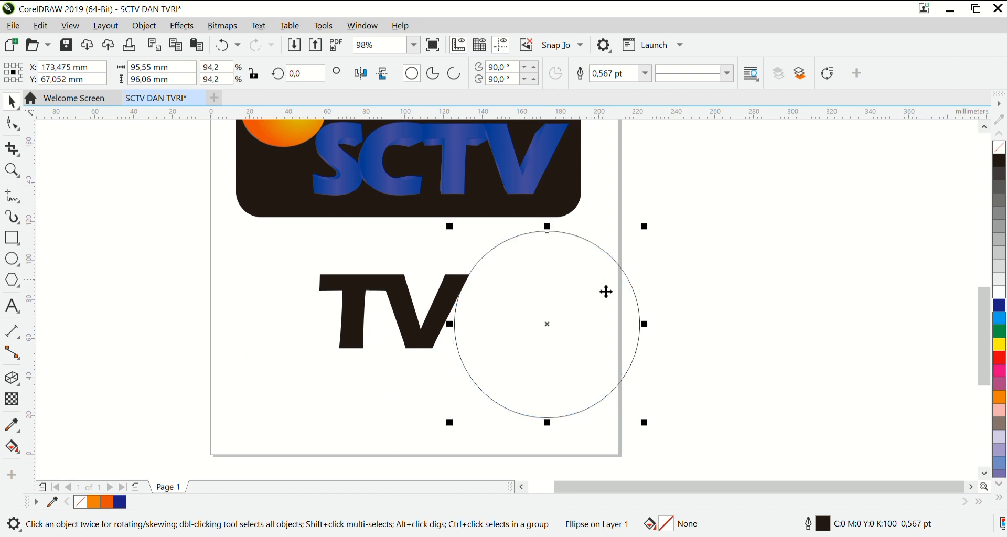
drag(646, 424, 637, 413)
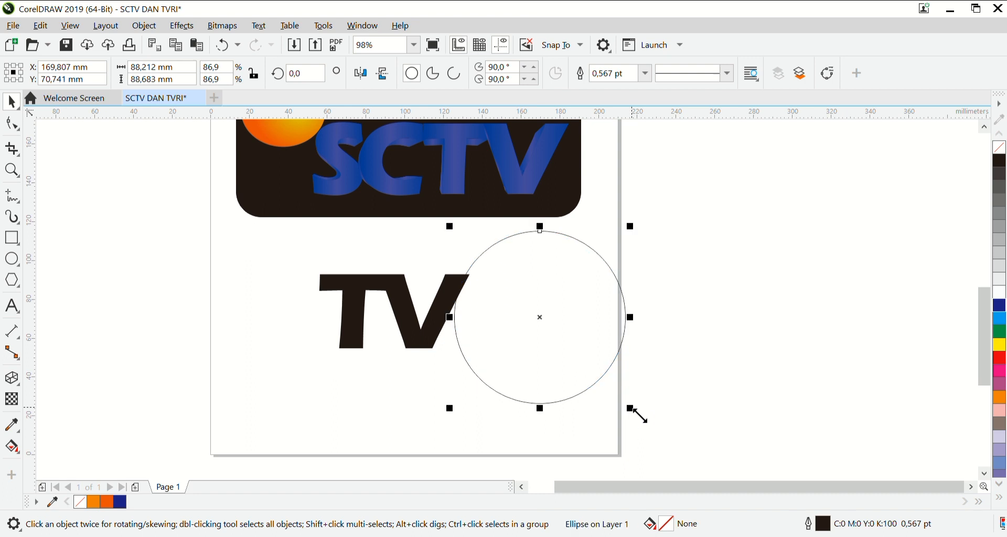
drag(567, 304, 568, 308)
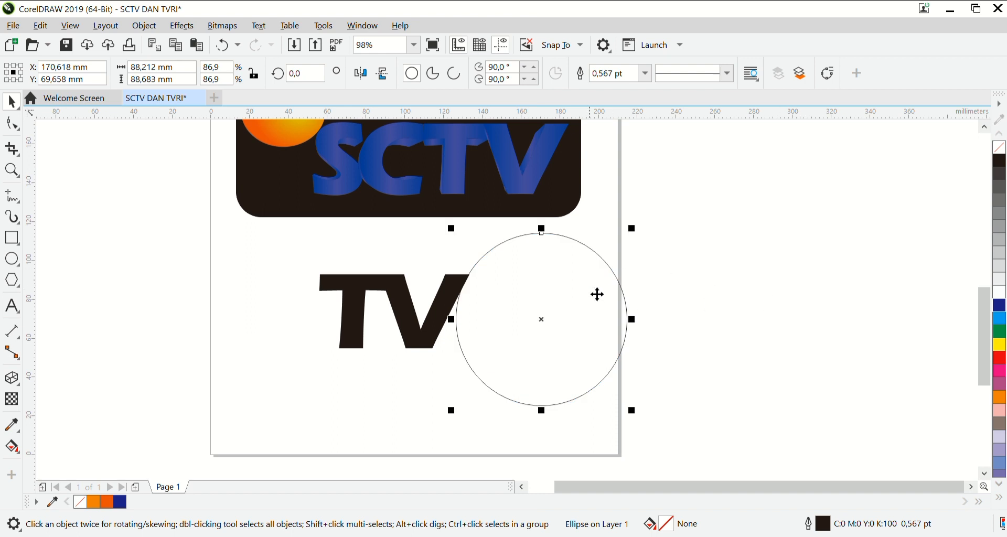
drag(584, 294, 582, 283)
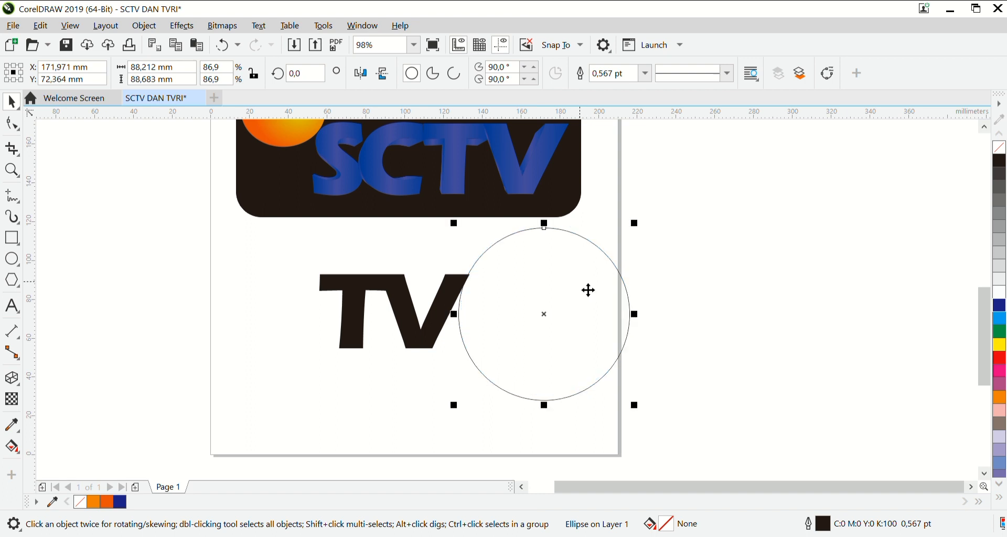
click(740, 319)
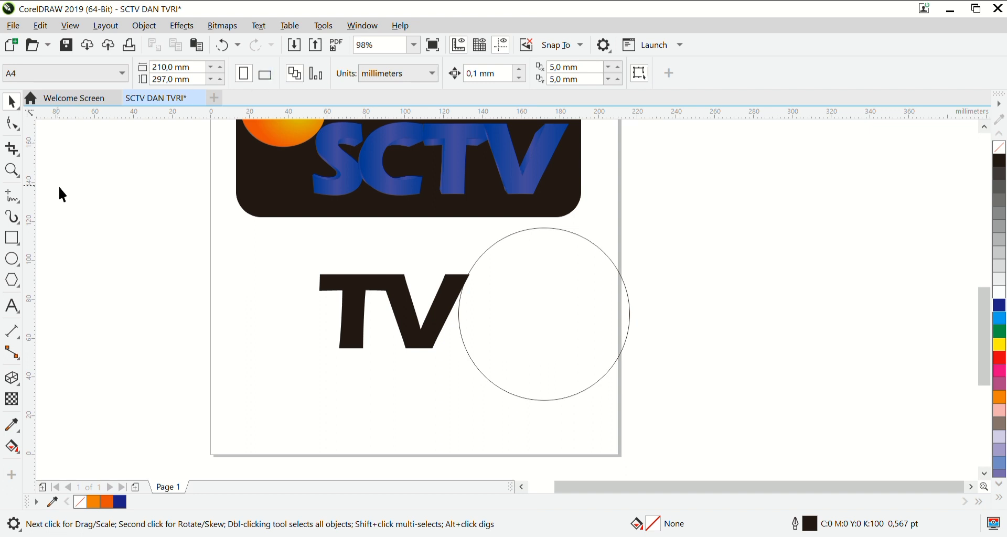
Fill the TV text with the dark blue C:100 M:100 Y:0 K:0.
click(15, 307)
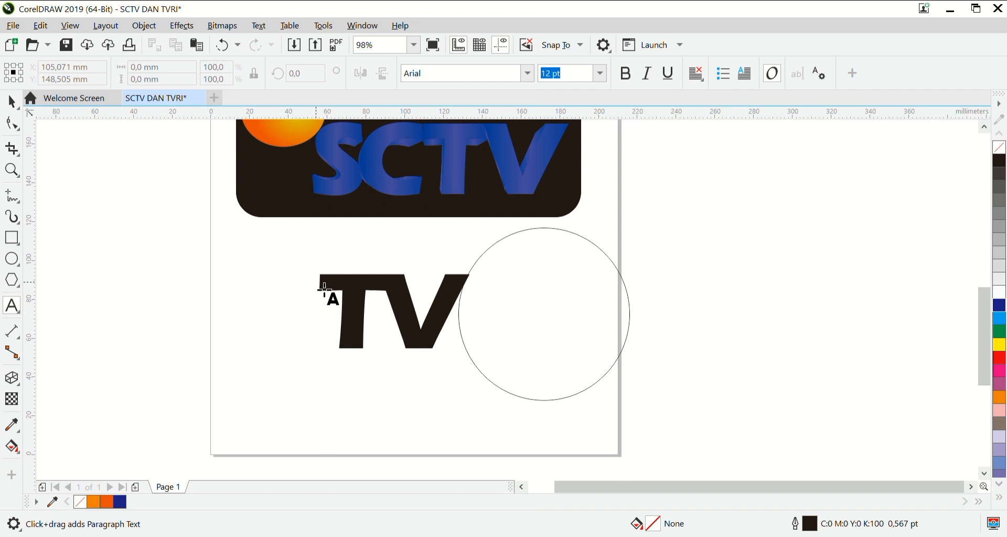
click(12, 447)
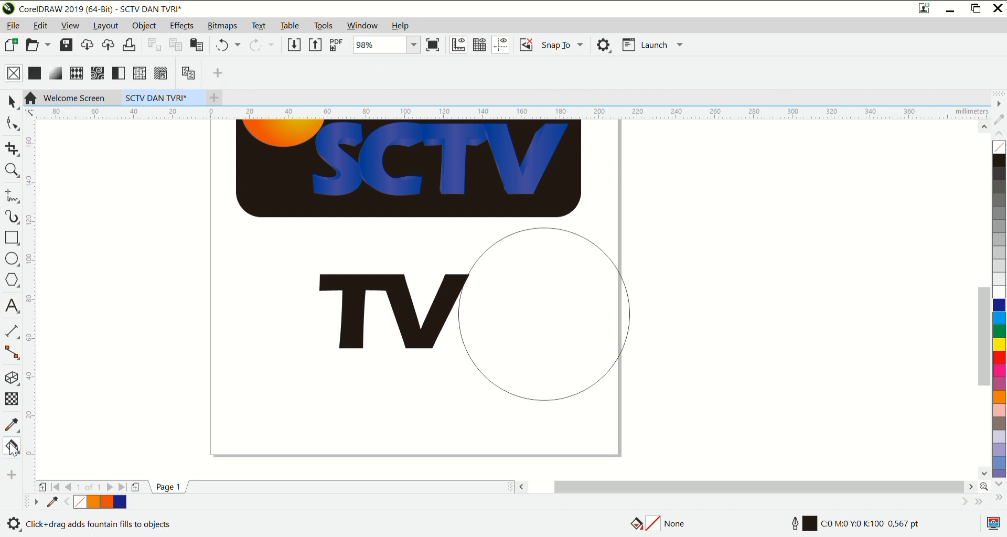
click(357, 324)
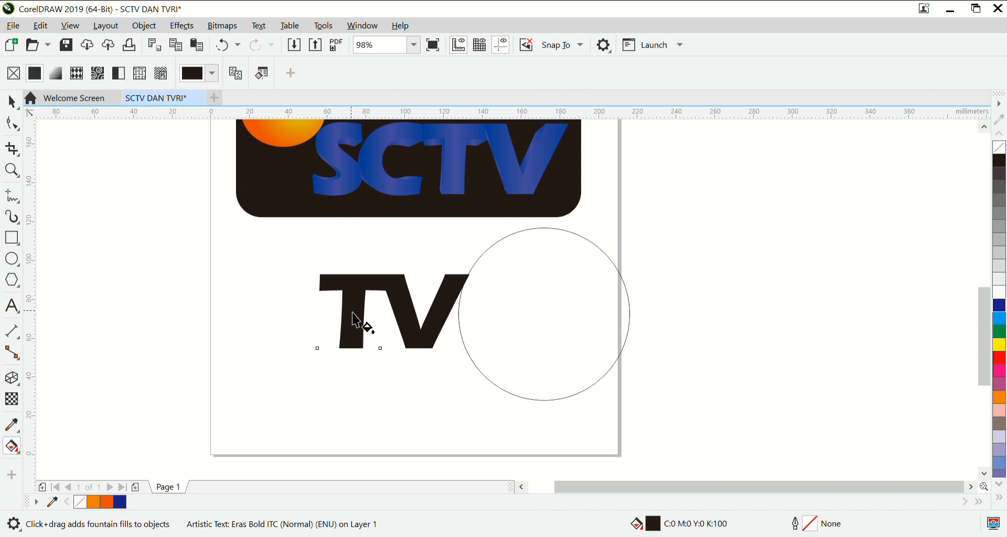
click(1000, 306)
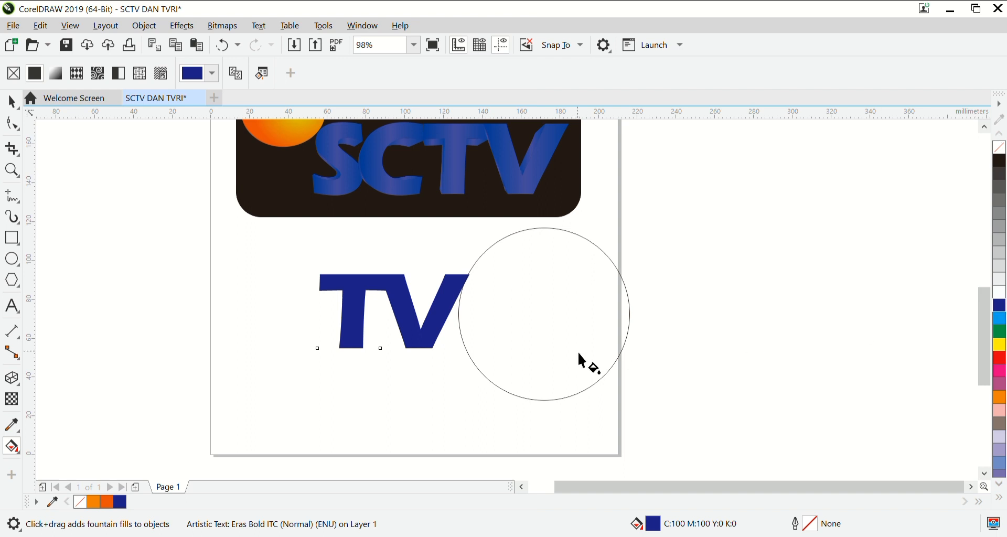
Fill the circle with the same dark blue, C:100 M:100 Y:0 K:0, and remove its outline.
click(562, 352)
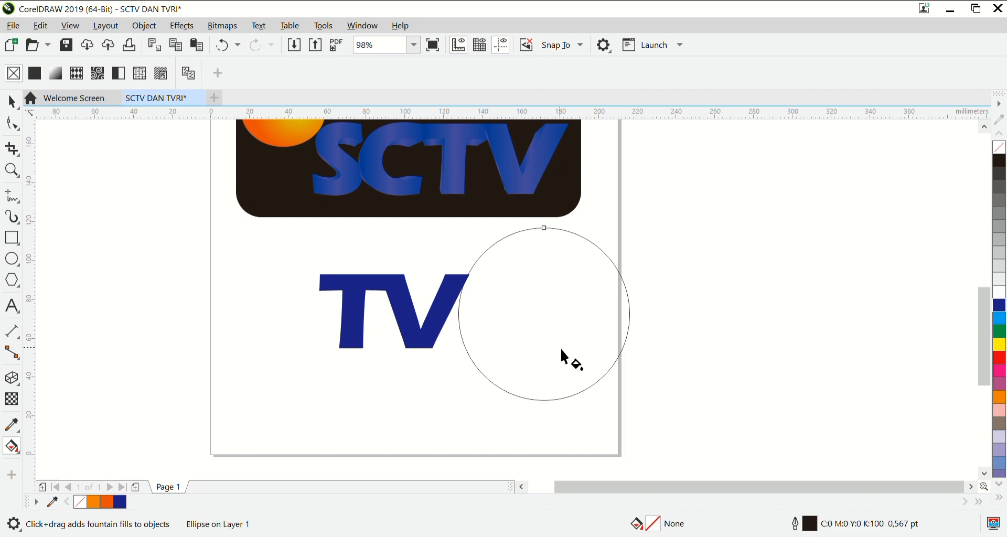
click(1000, 309)
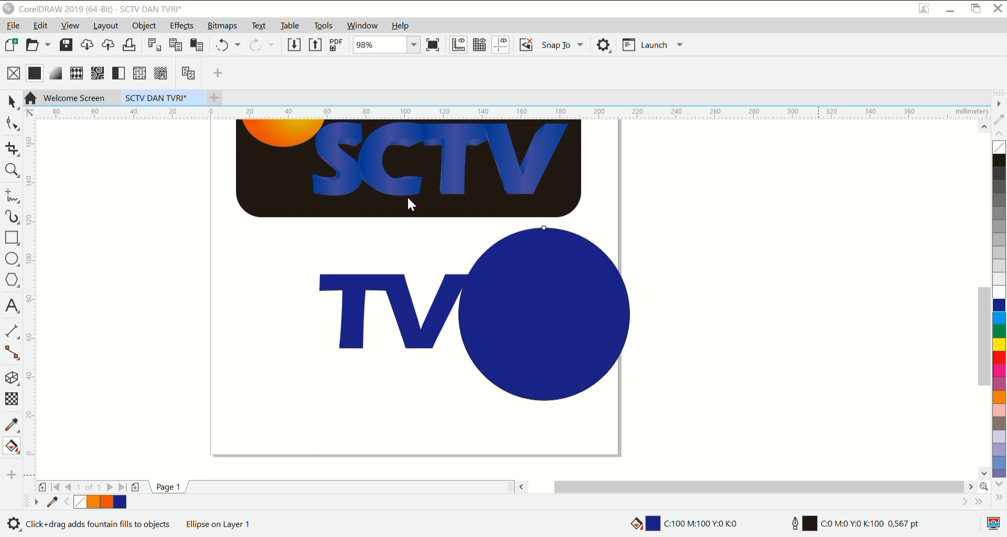
click(389, 427)
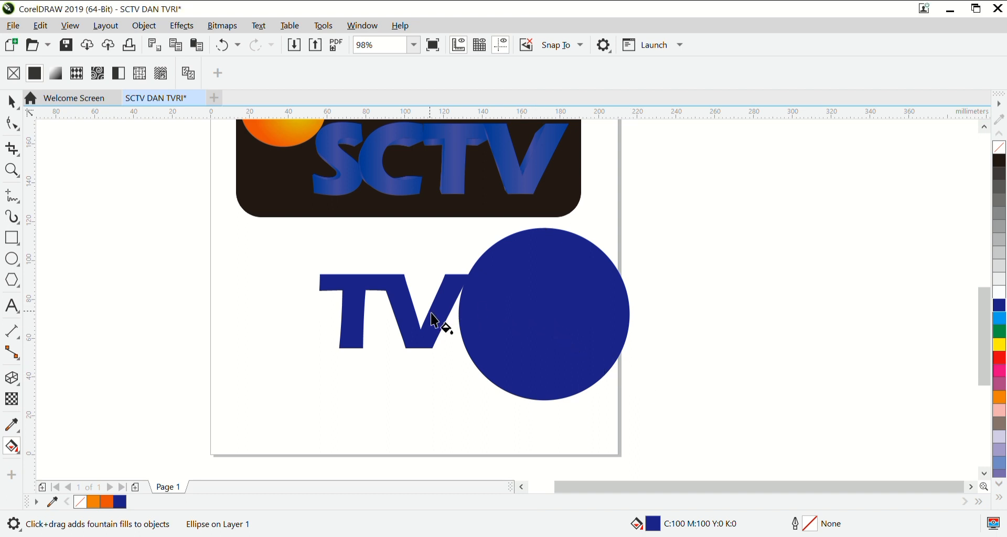
click(674, 336)
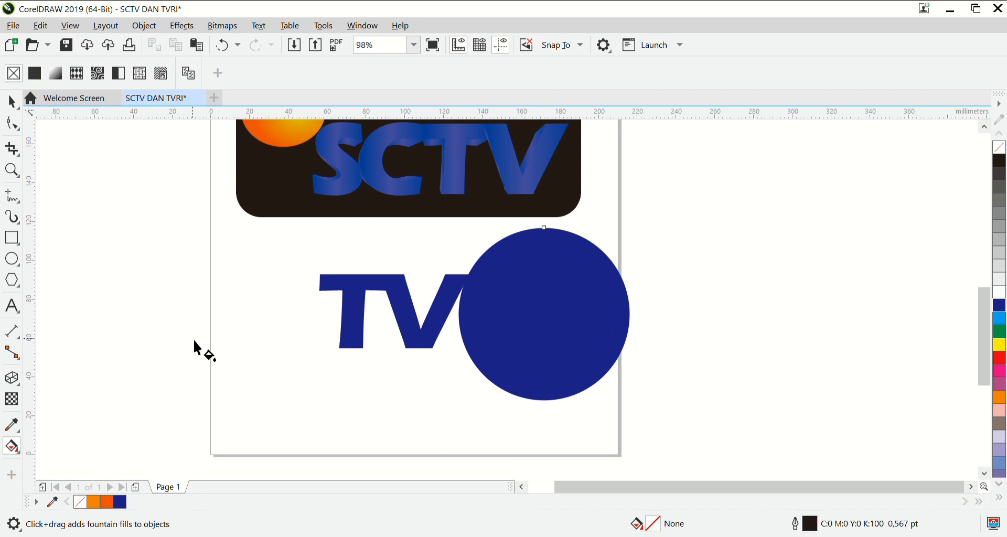
Add the text RI in Arial Black beside the page and enlarge it to about 151 pt, roughly 54 by 38 mm.
click(12, 308)
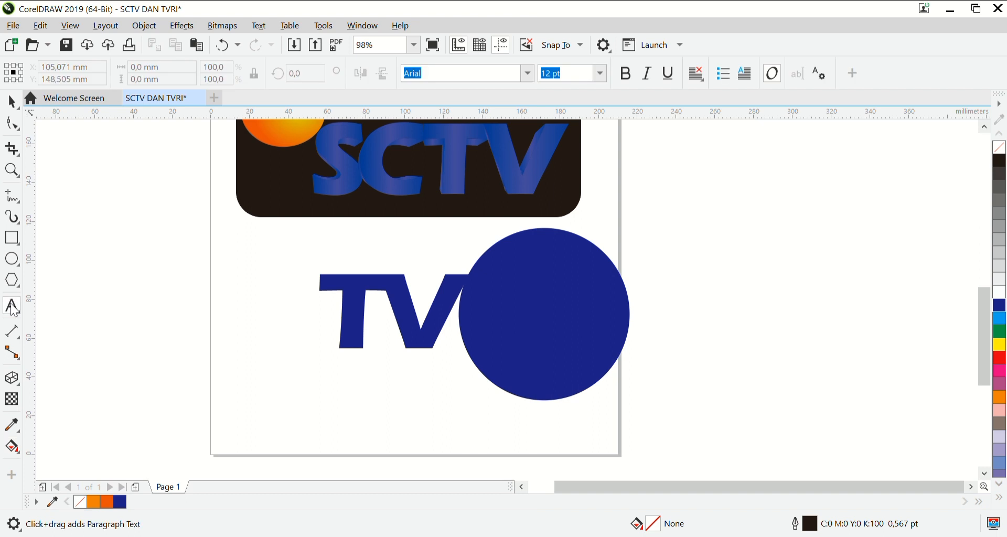
click(755, 287)
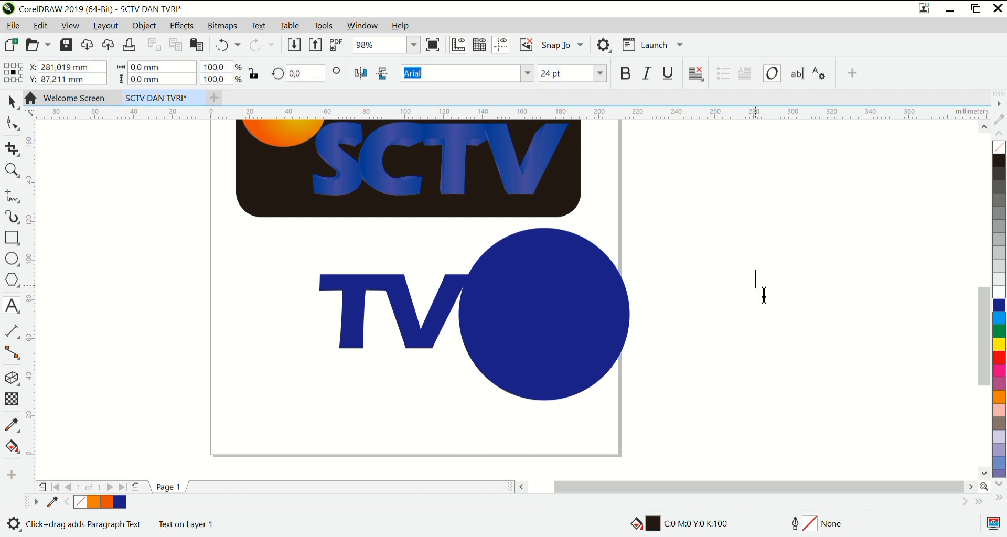
text(RI)
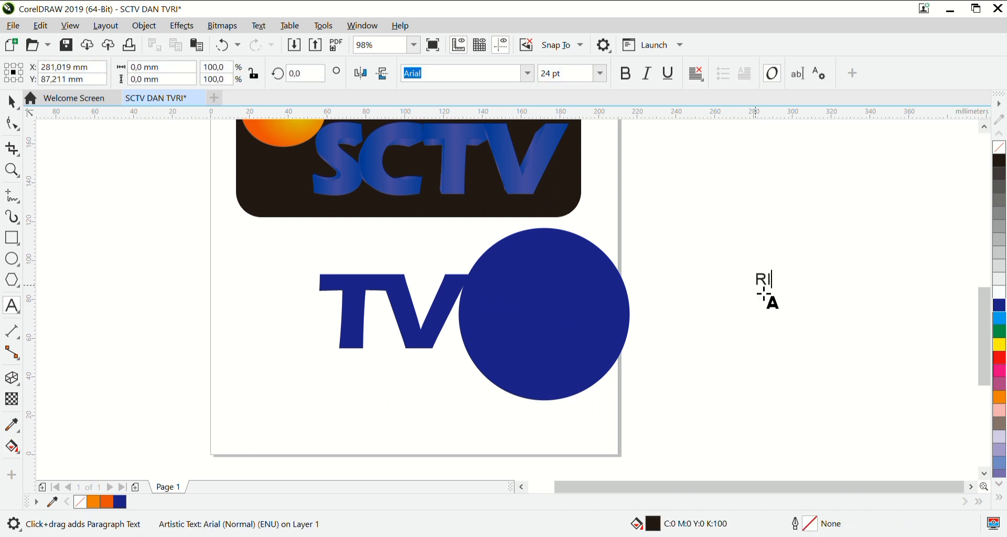
key(ctrl+a)
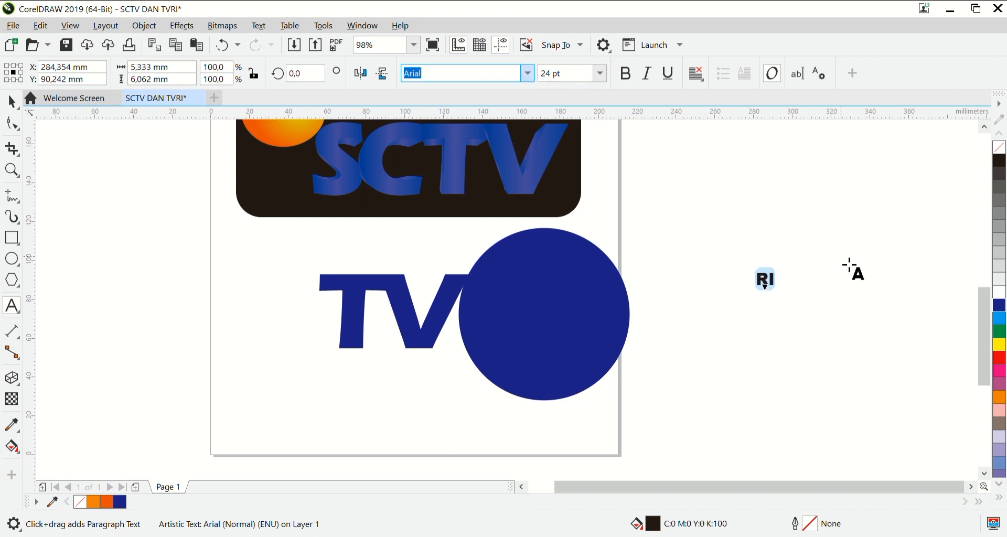
key(Down)
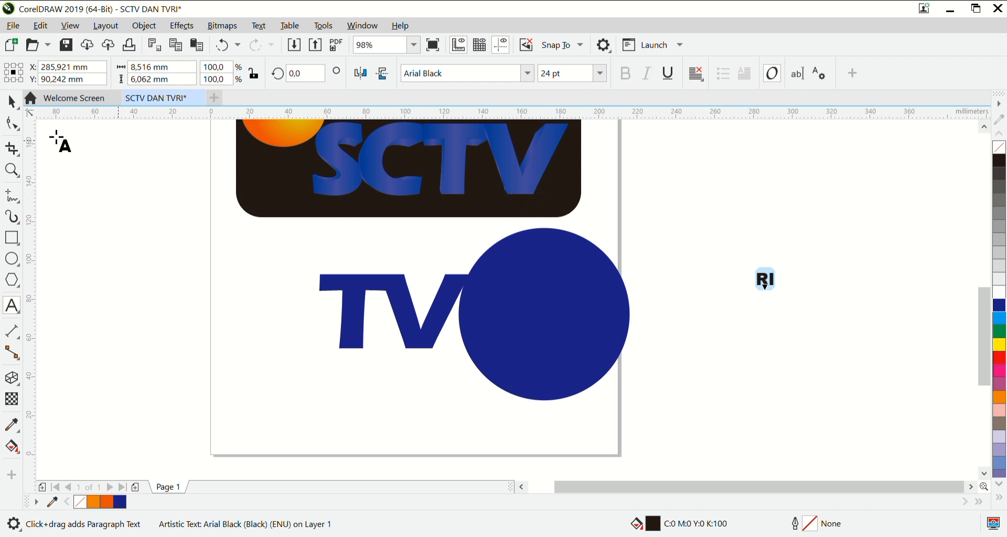
click(11, 102)
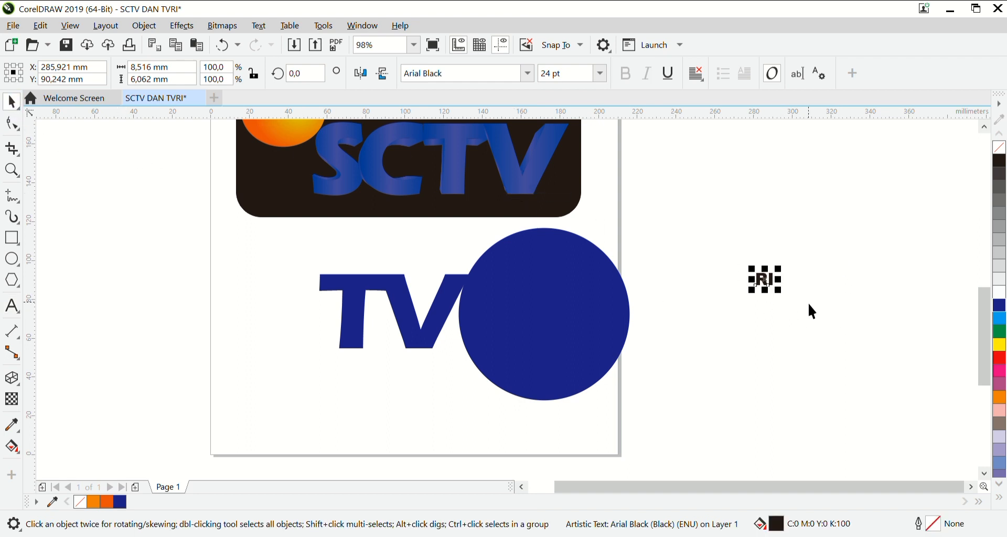
drag(778, 290, 890, 367)
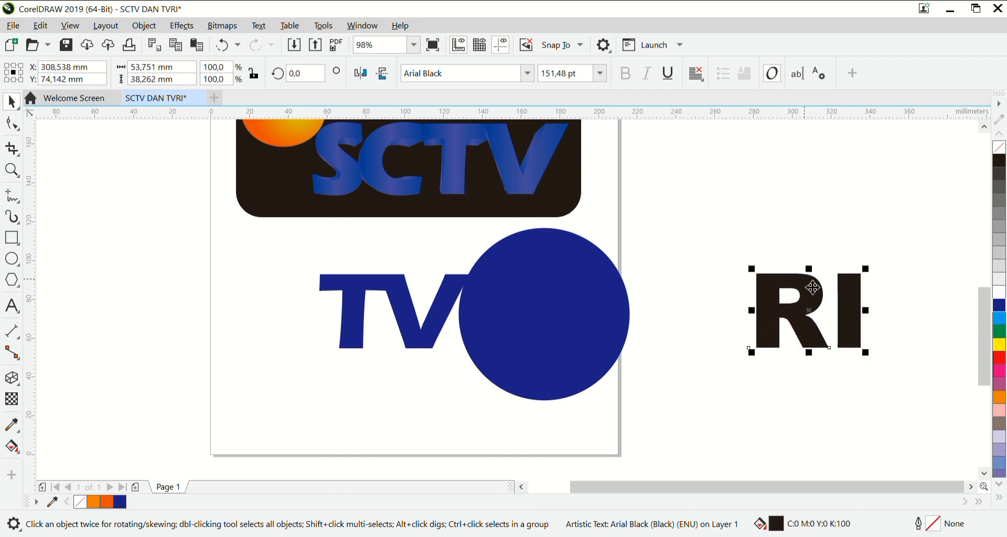
Move the RI text onto the blue circle and scale the circle down to about 84 by 85 mm.
drag(814, 288, 536, 282)
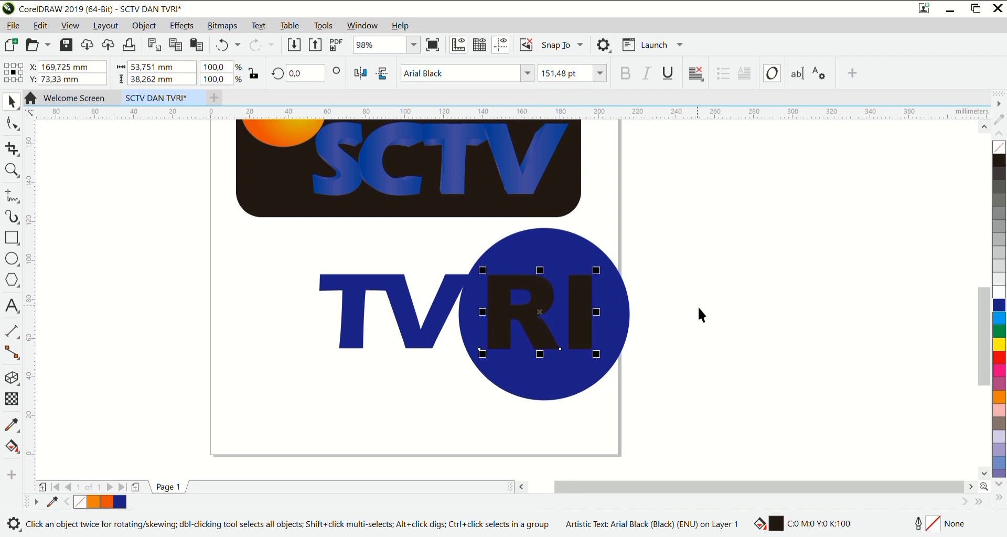
drag(536, 301, 537, 292)
click(561, 385)
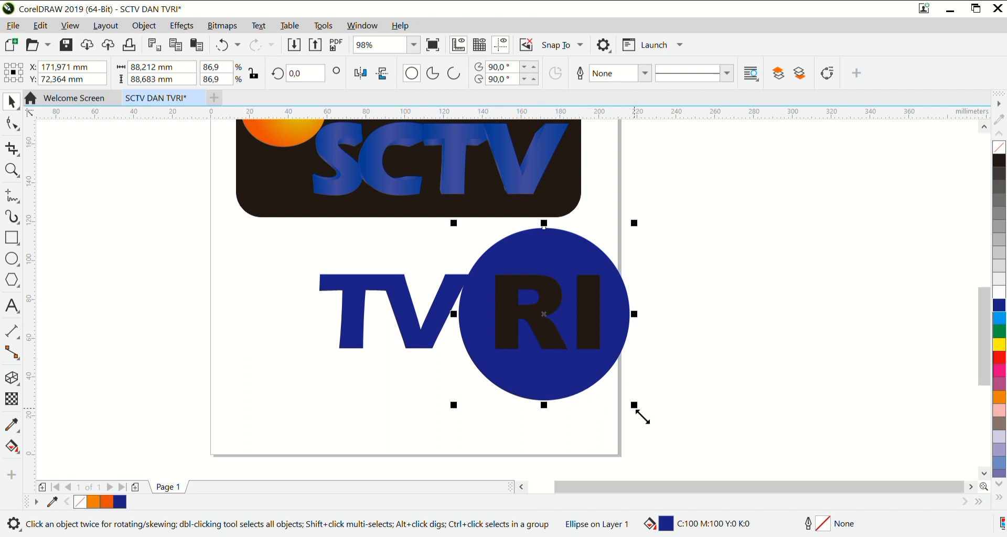
drag(635, 408, 635, 409)
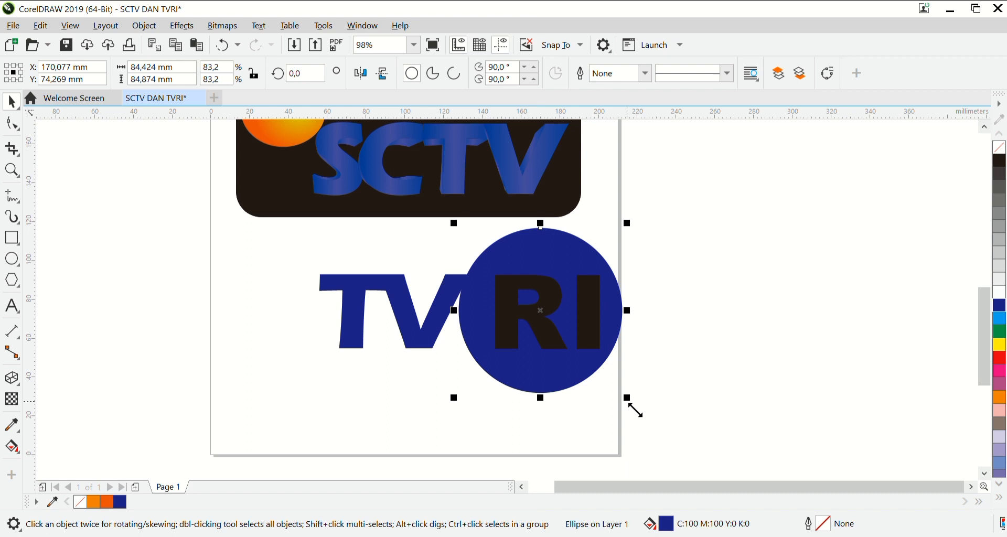
Centre the RI text on the blue circle and fill it white.
click(591, 340)
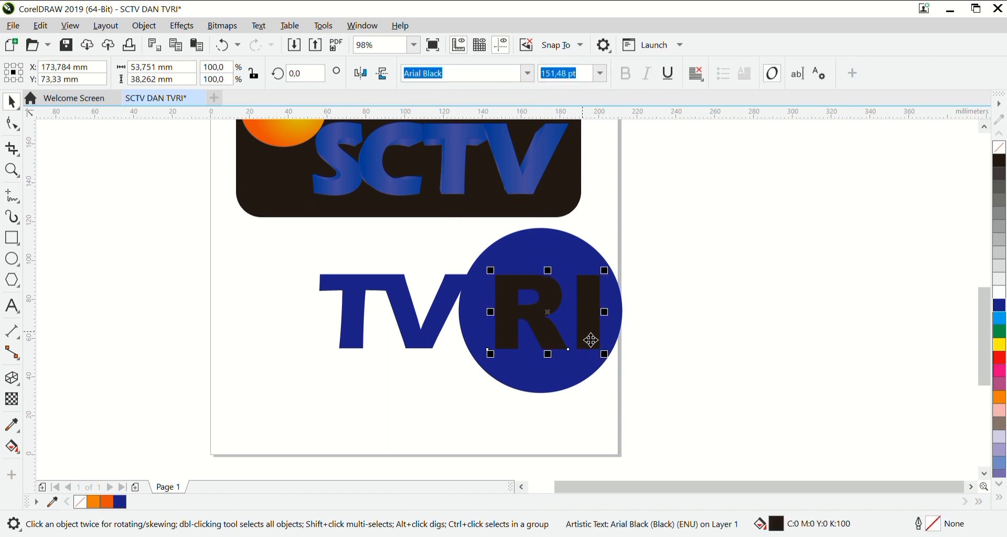
drag(591, 340, 567, 318)
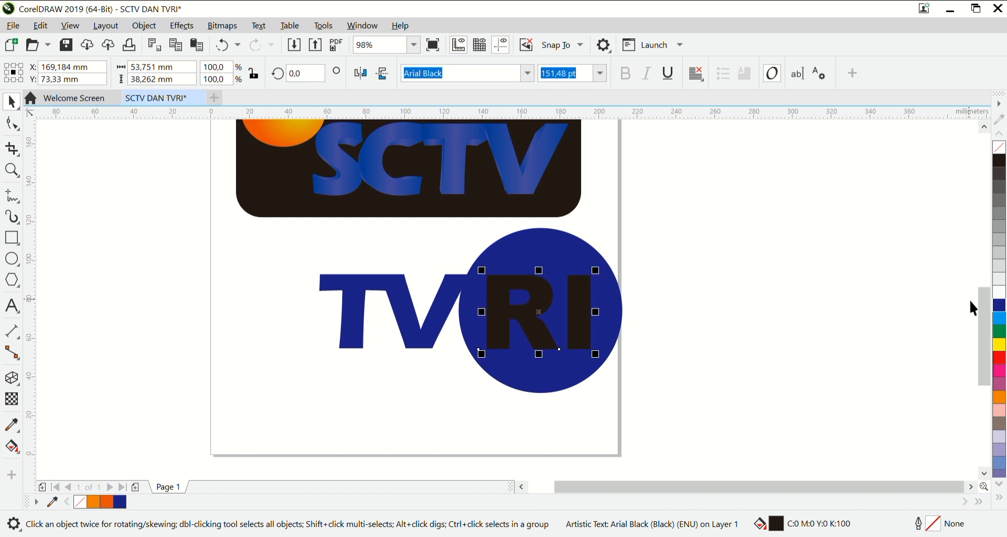
click(999, 294)
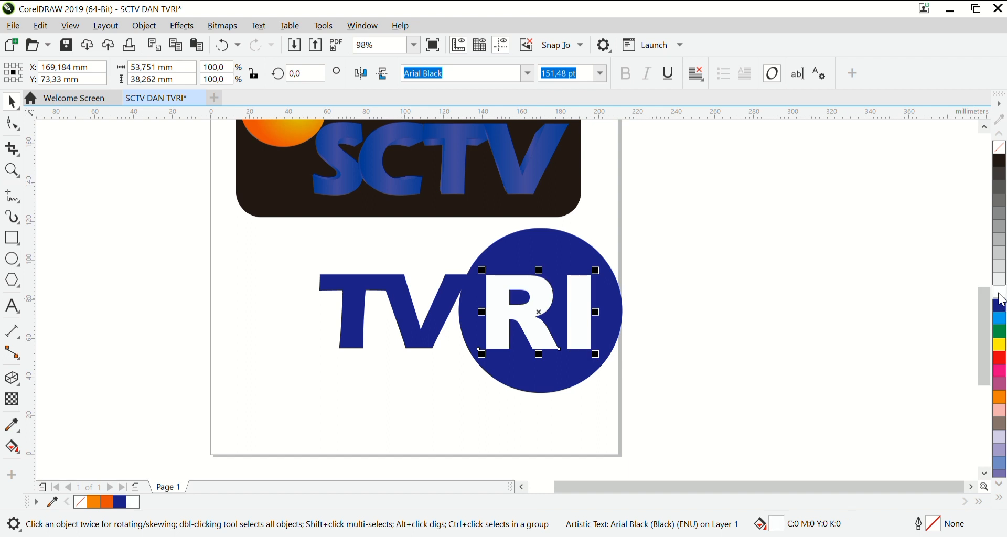
Try to trim the blue circle with the RI text.
click(449, 233)
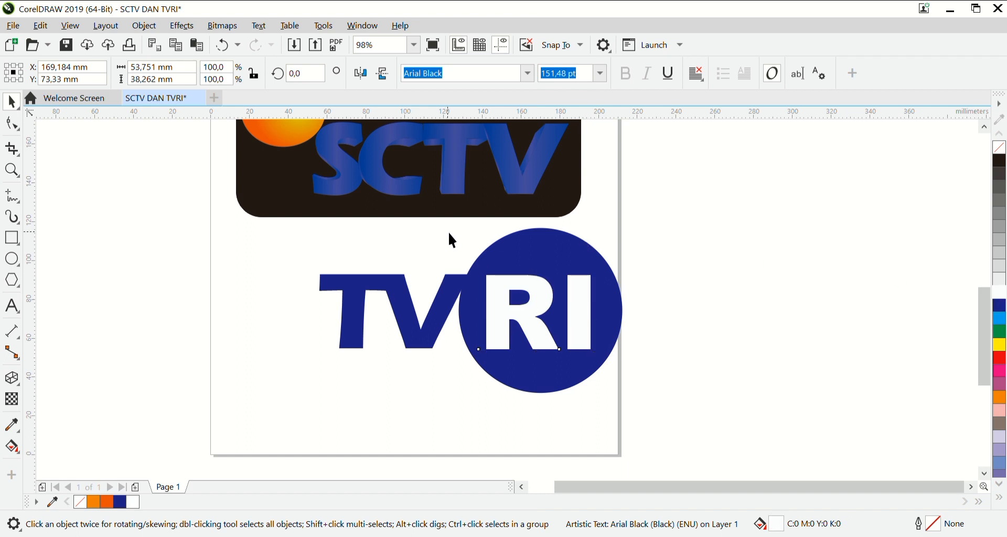
drag(449, 234, 653, 395)
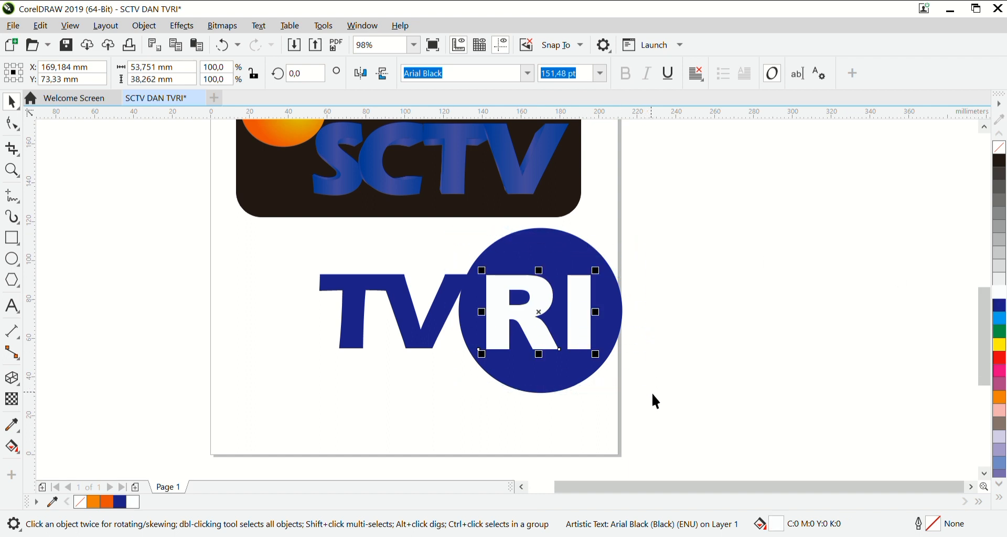
drag(455, 221, 662, 404)
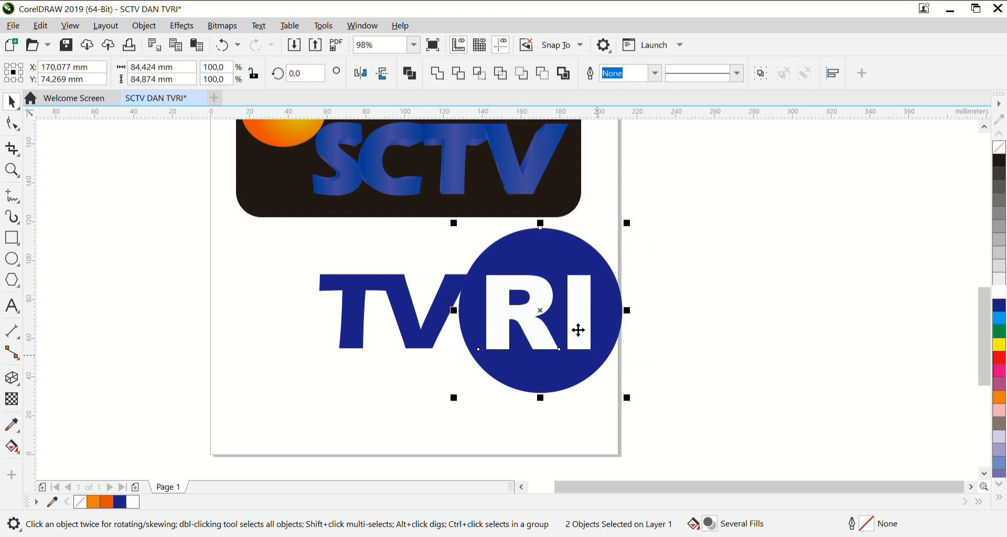
click(453, 70)
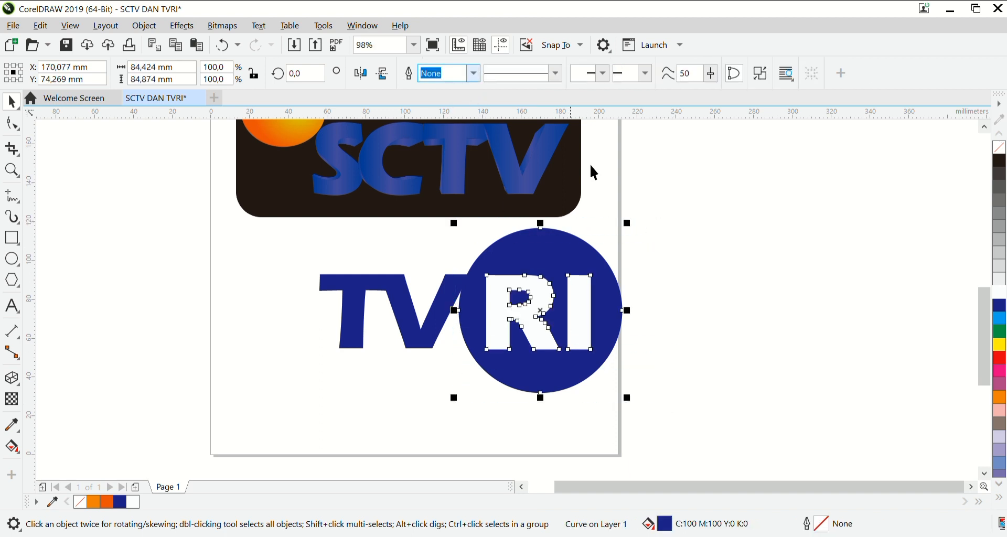
click(754, 280)
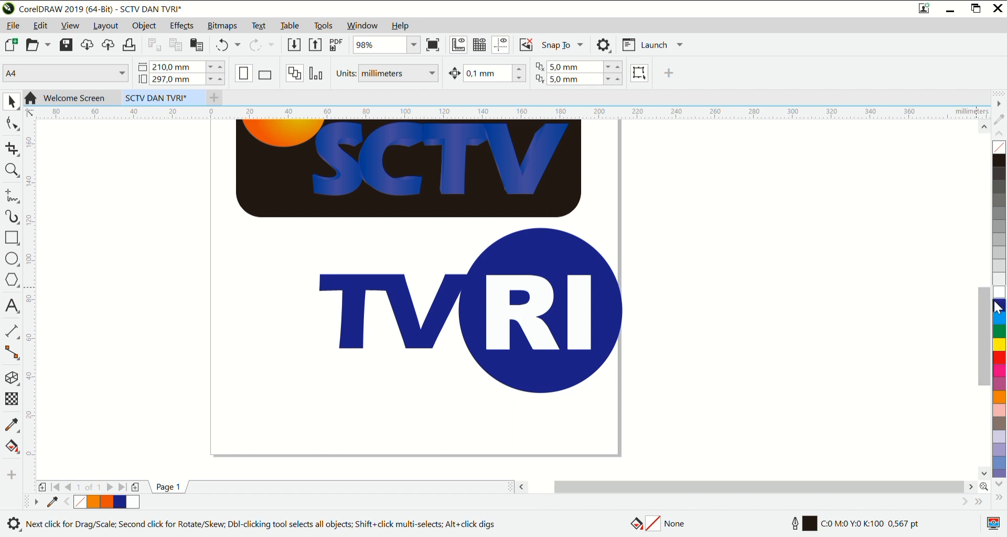
Group the TV text, circle and RI text, and move the group left so it sits beneath the SCTV logo.
drag(261, 227, 646, 410)
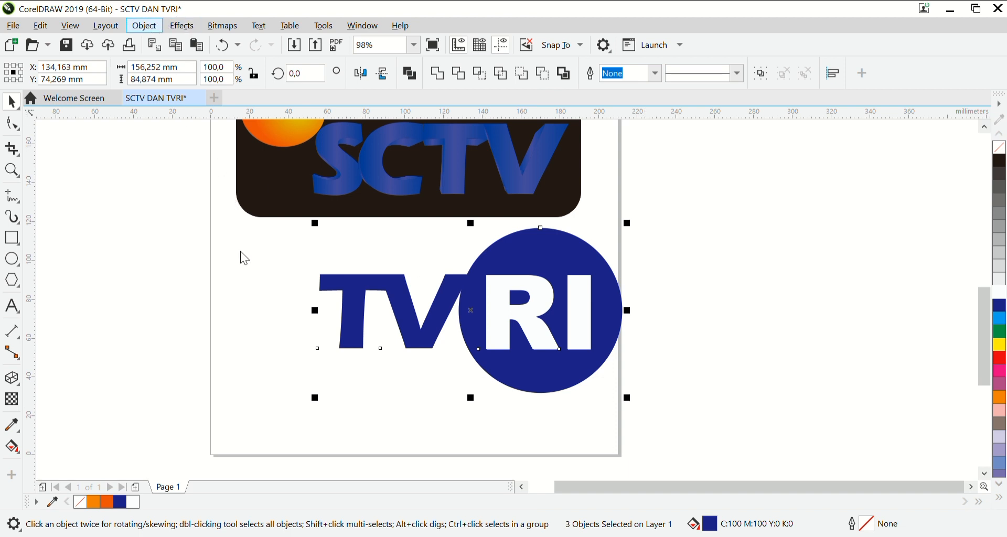
click(400, 257)
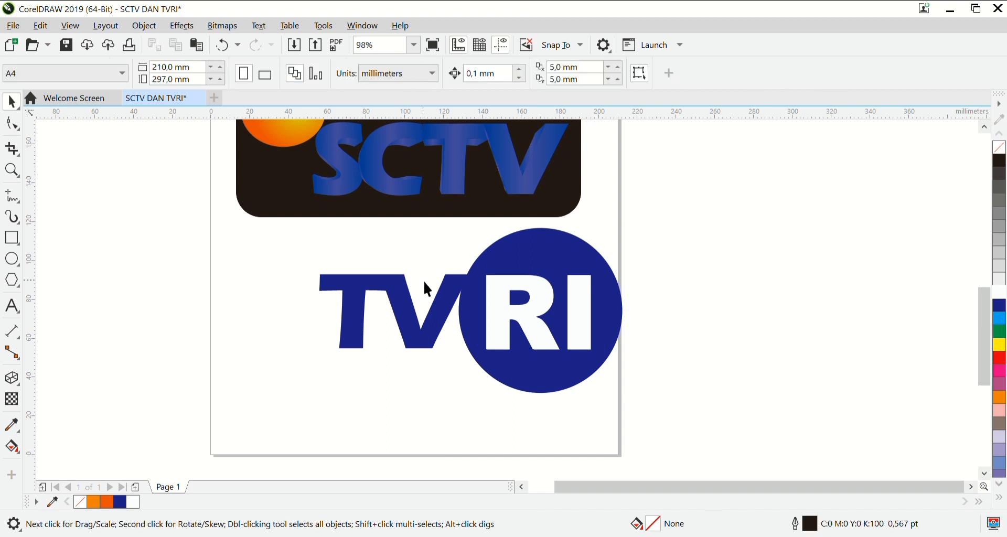
click(409, 289)
drag(411, 287, 356, 279)
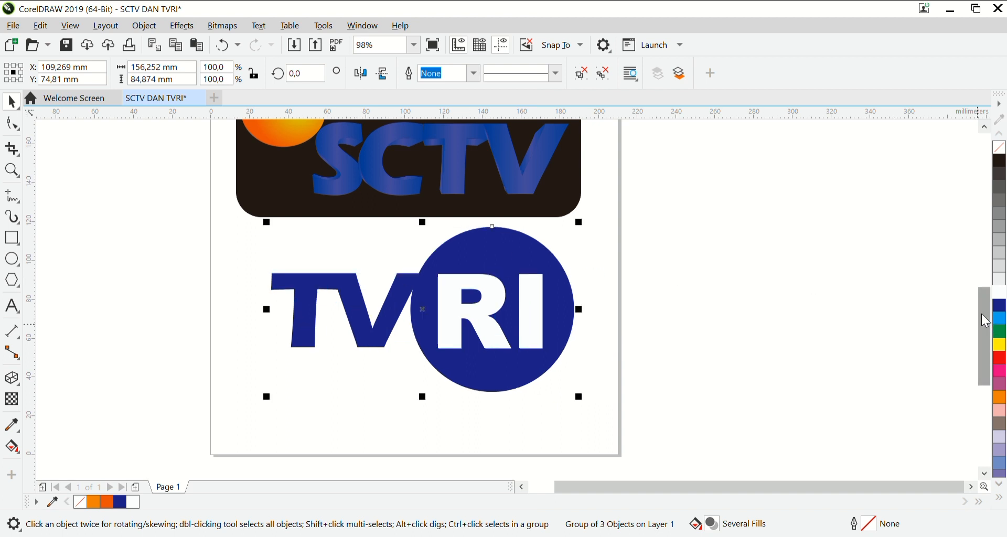
drag(983, 316, 979, 294)
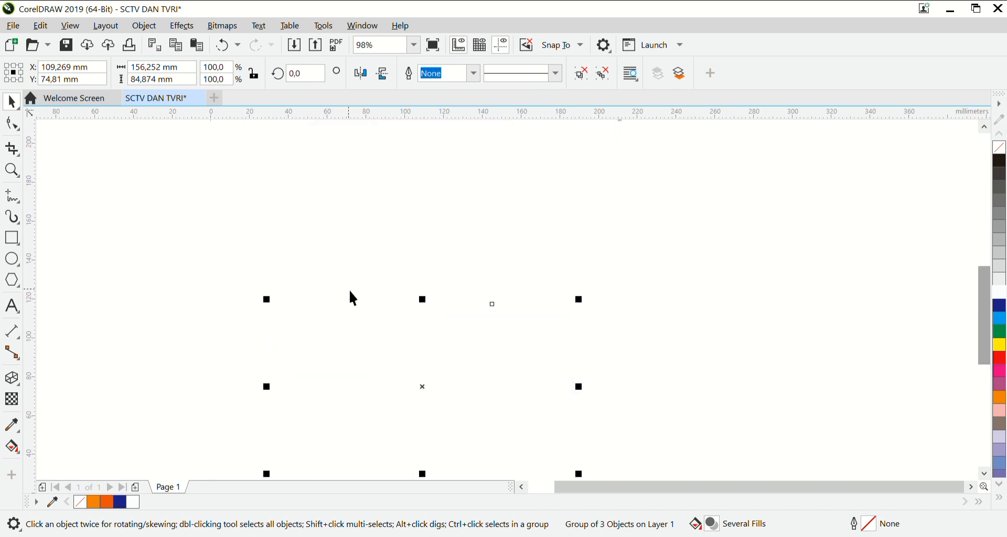
click(13, 172)
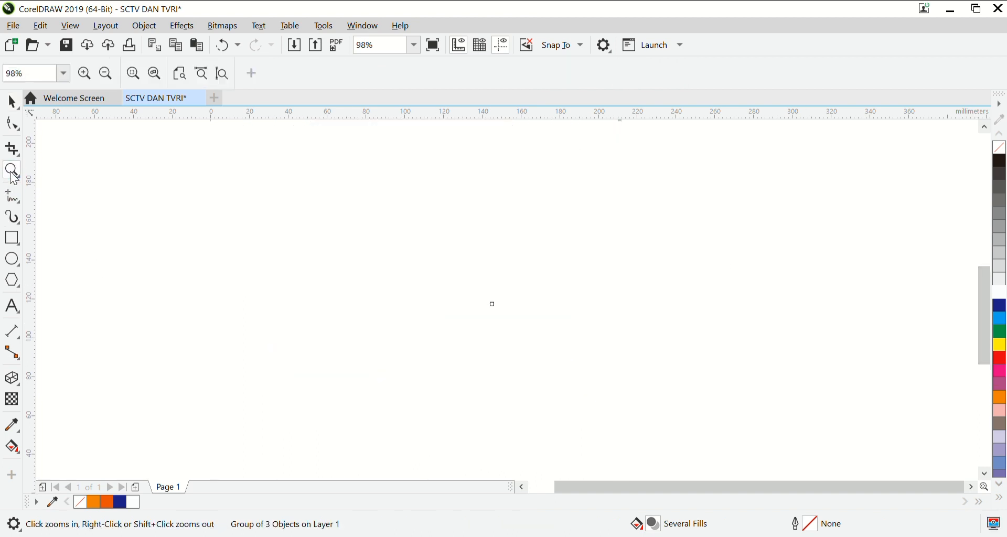
click(105, 74)
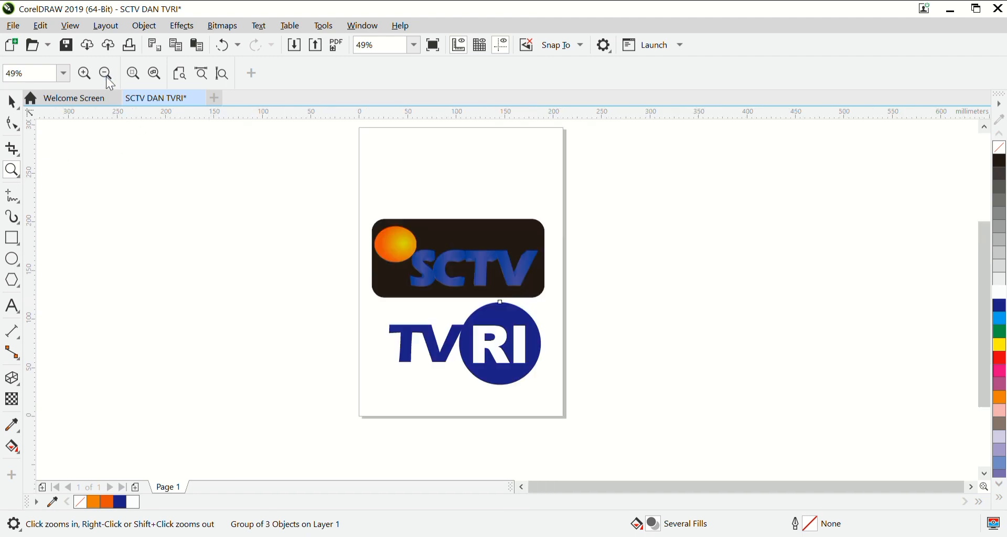
click(86, 79)
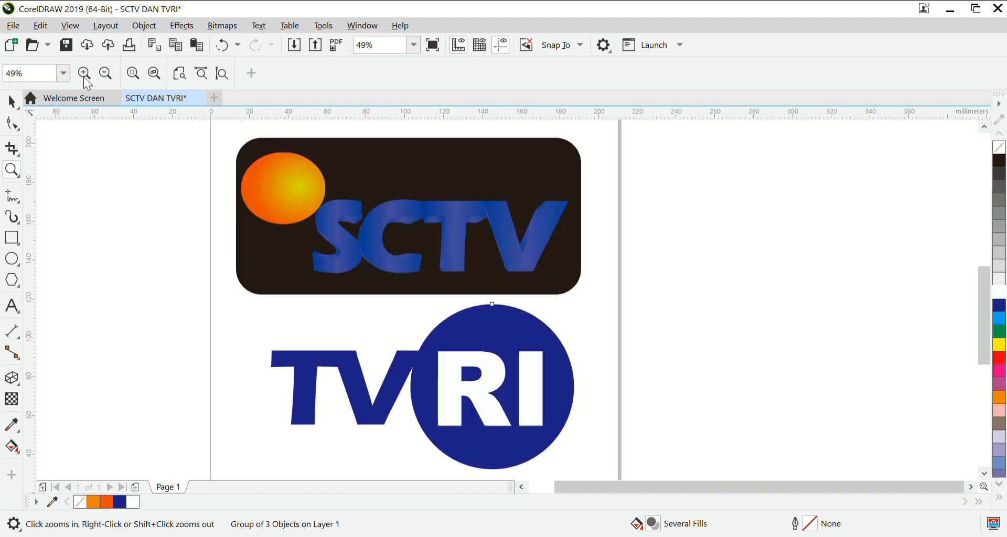